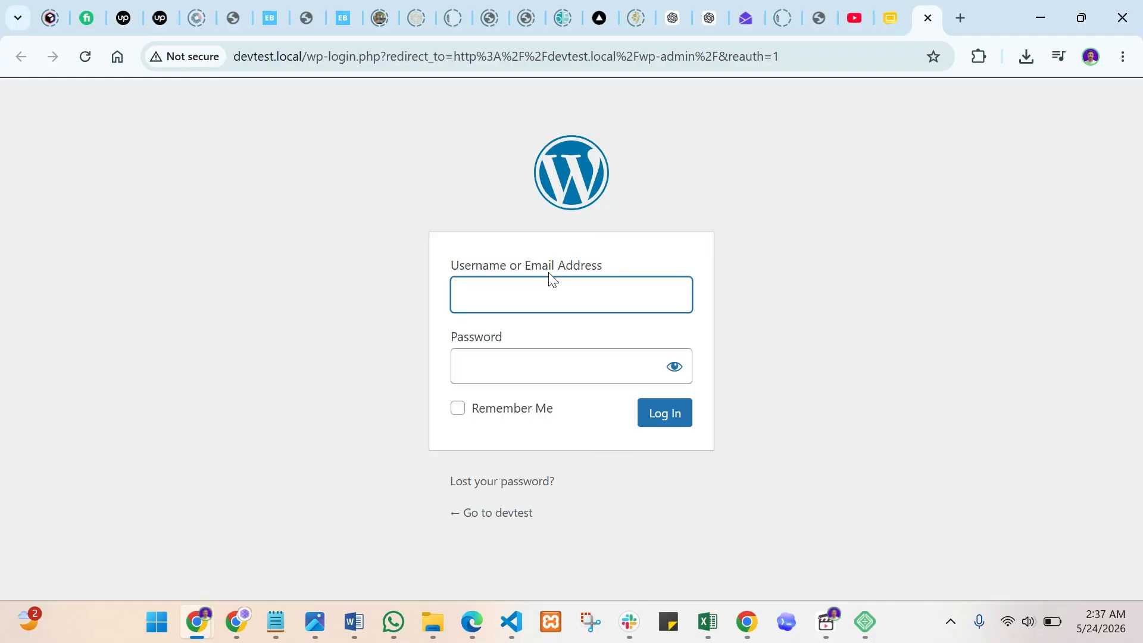
# - Log in to the devtest admin with the administrator username and password
pyautogui.write('admin')
pyautogui.press('Tab')
pyautogui.write('admin')
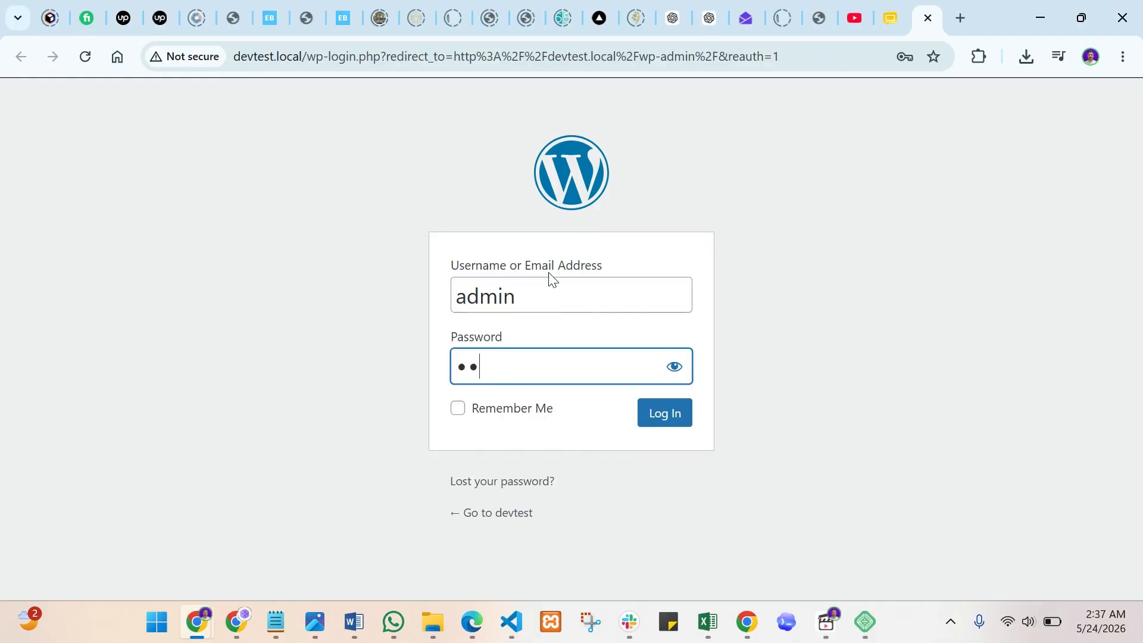
pyautogui.press('Return')
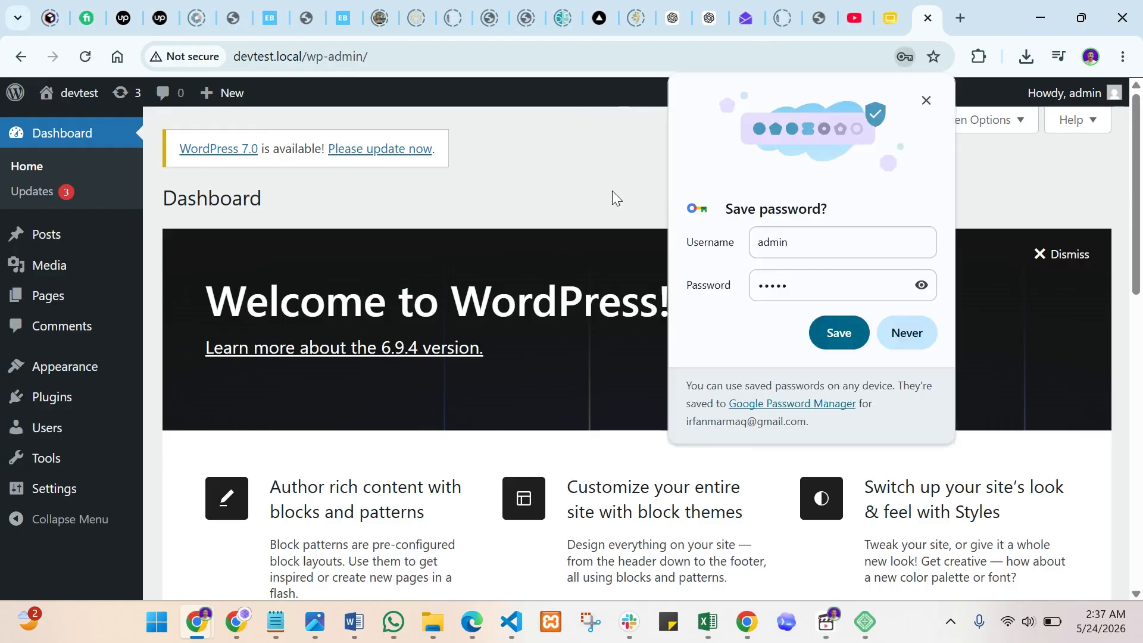
# - Dismiss Chrome's save-password offer and password-breach warning
pyautogui.click(924, 101)
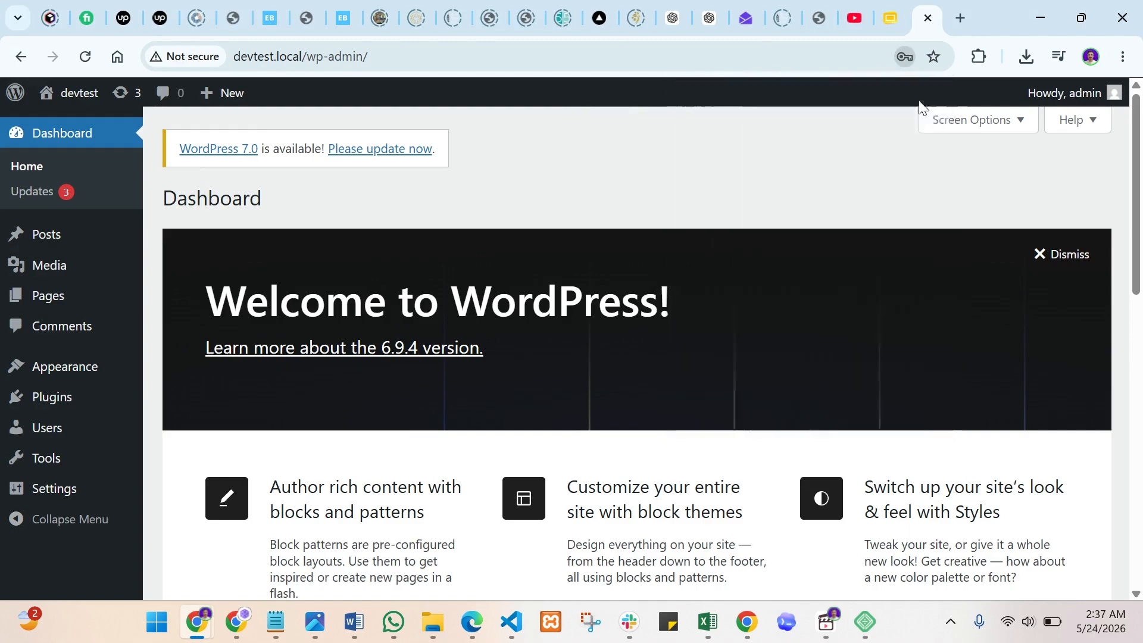
pyautogui.click(710, 305)
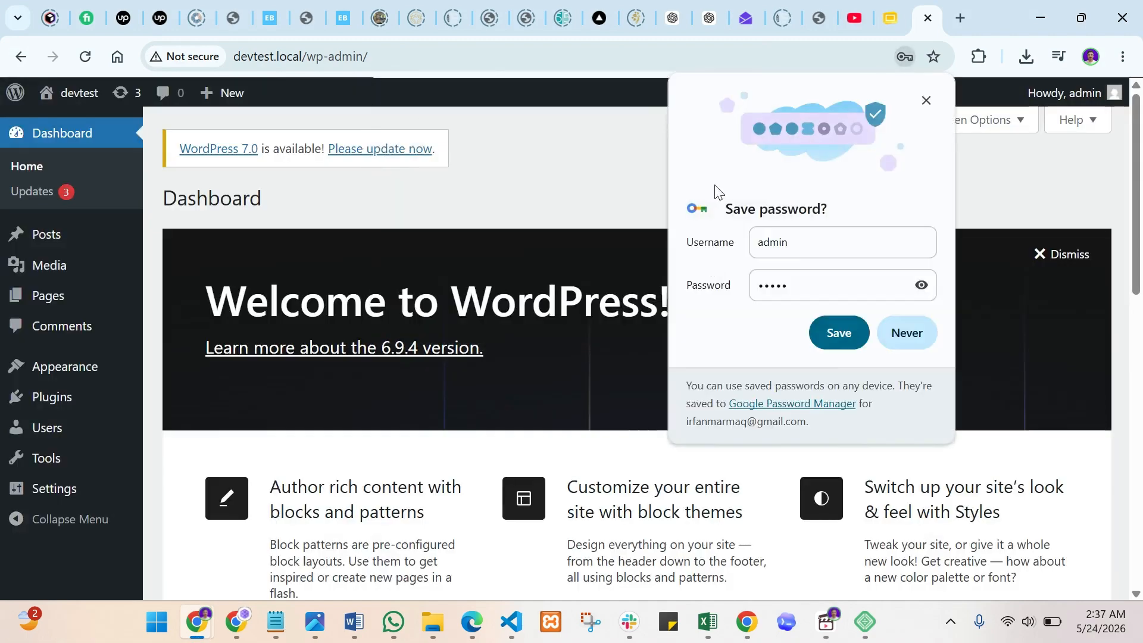
pyautogui.click(925, 101)
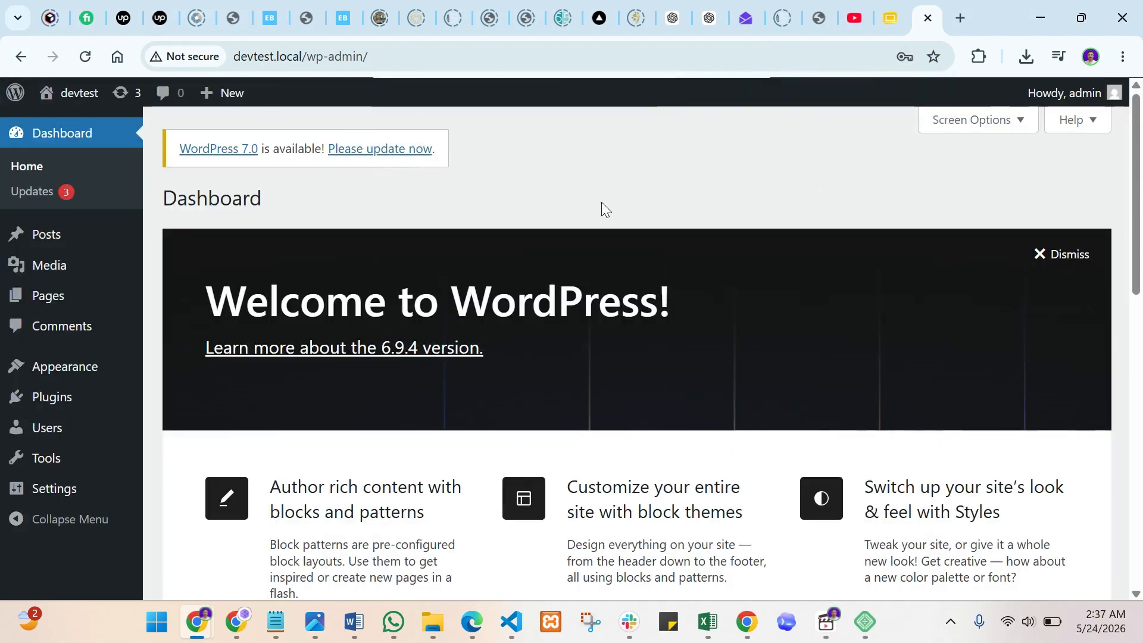
pyautogui.moveTo(71, 376)
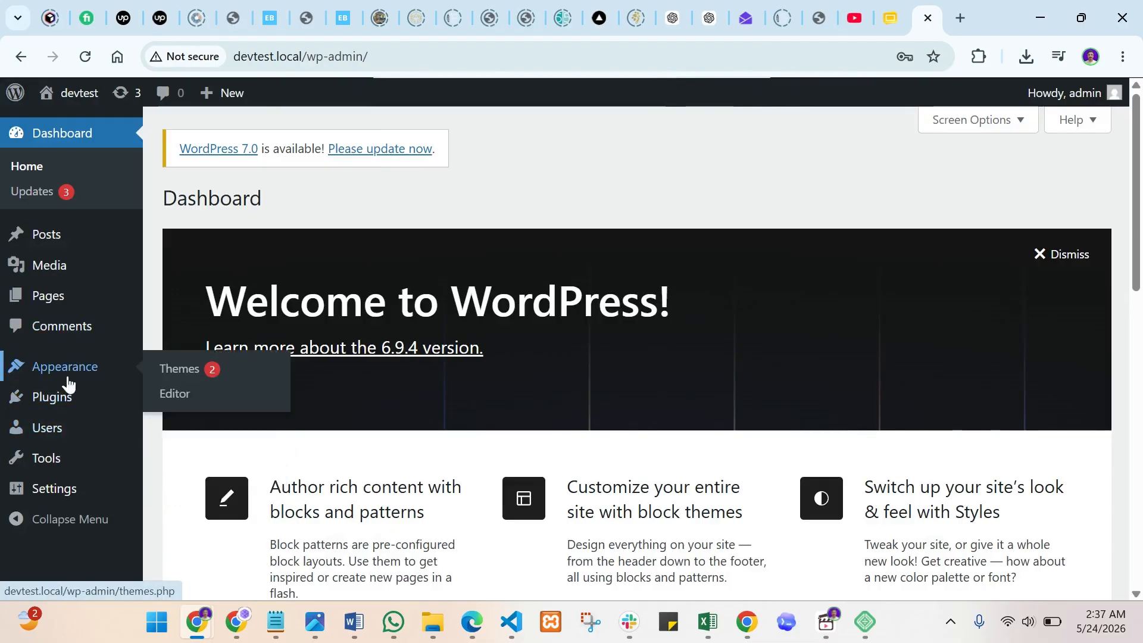
pyautogui.moveTo(46, 233)
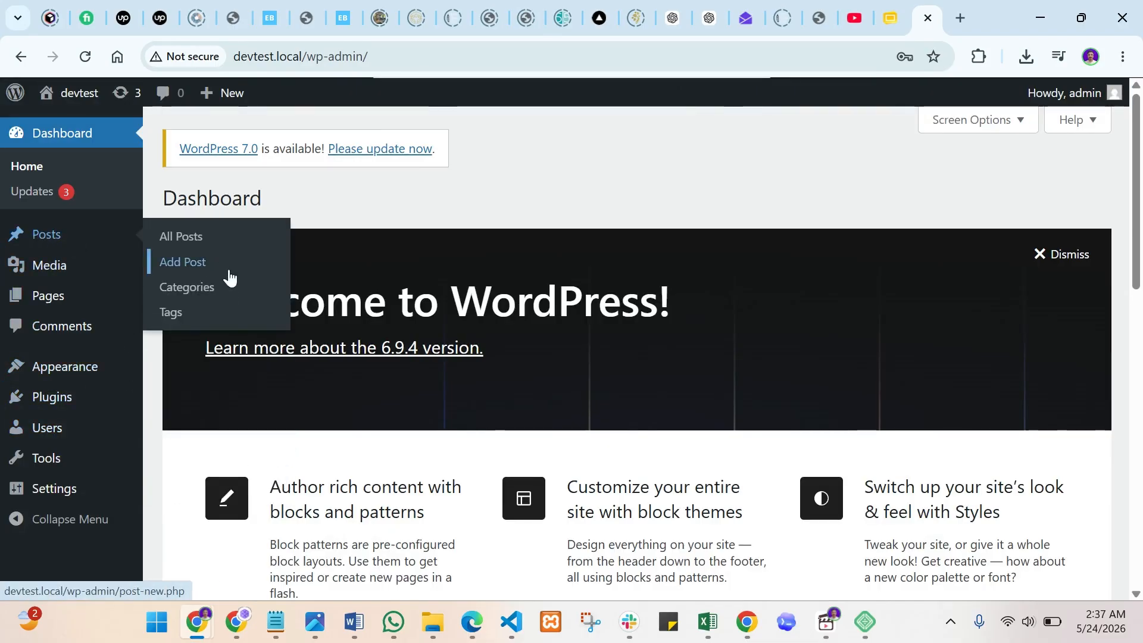
# - Move the default 'Hello world!' post to the Trash
pyautogui.click(201, 247)
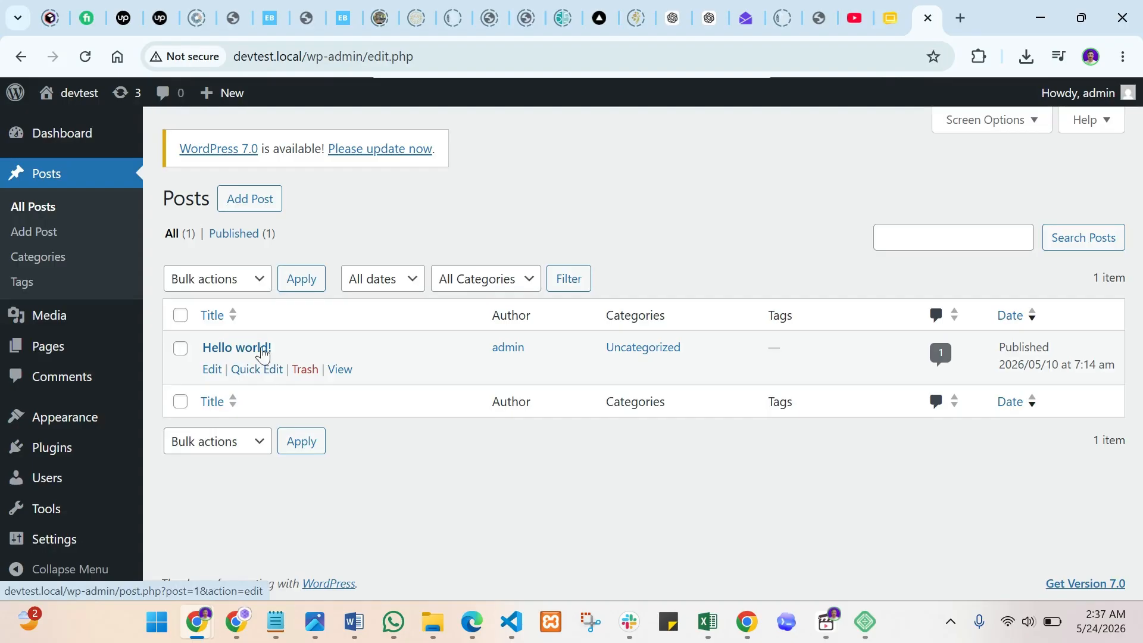
pyautogui.moveTo(281, 349)
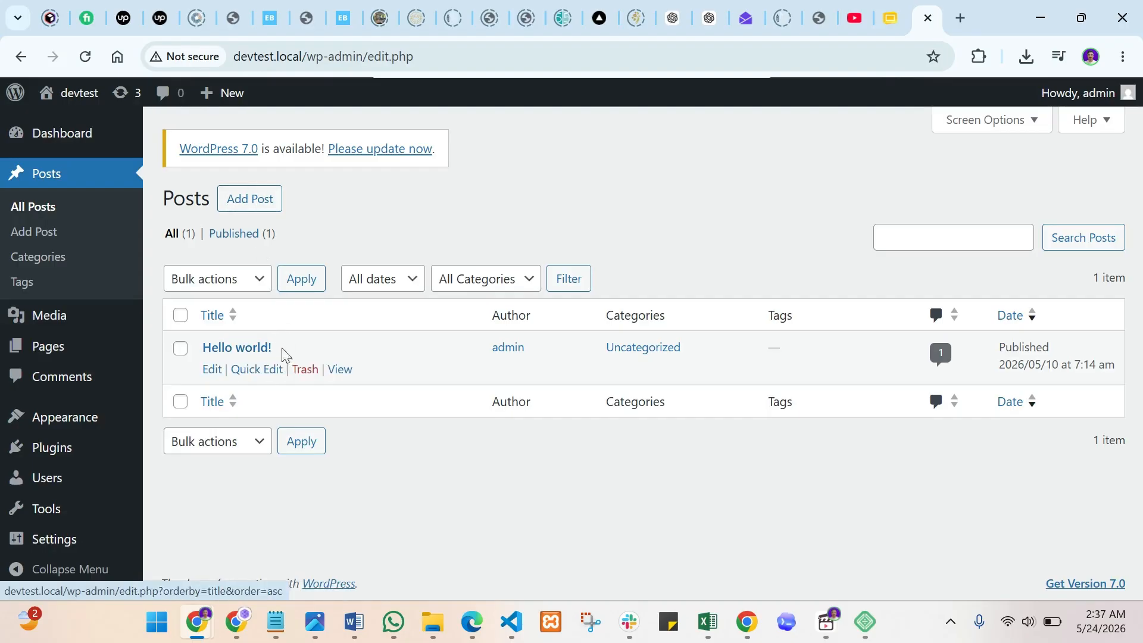
pyautogui.click(303, 369)
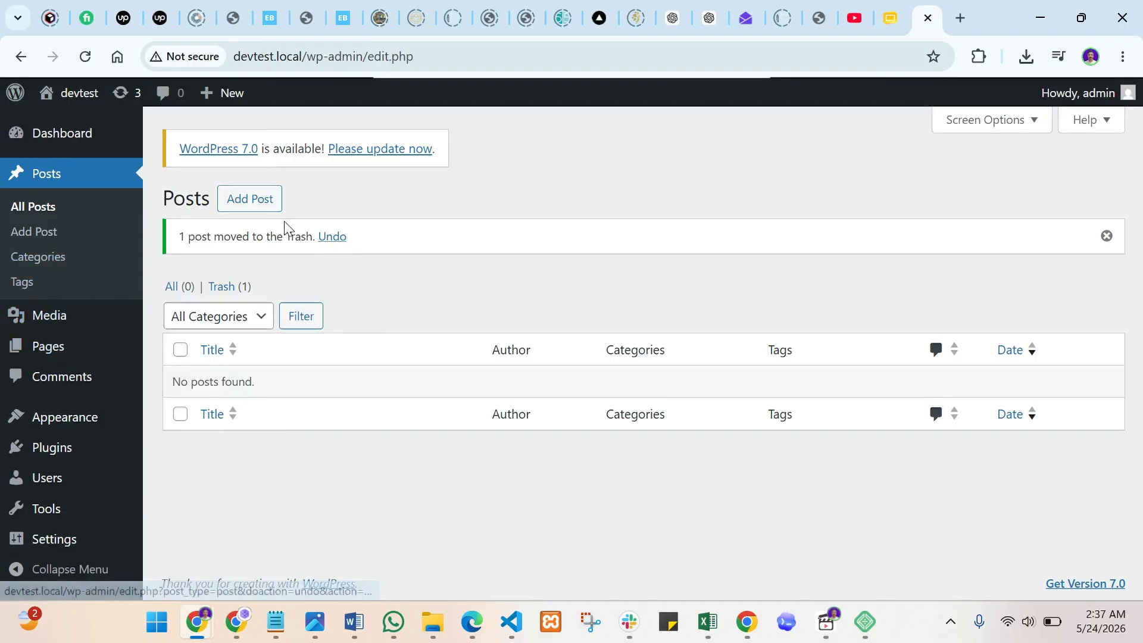
# - Move the 'Sample Page' to the Trash from All Pages
pyautogui.moveTo(70, 357)
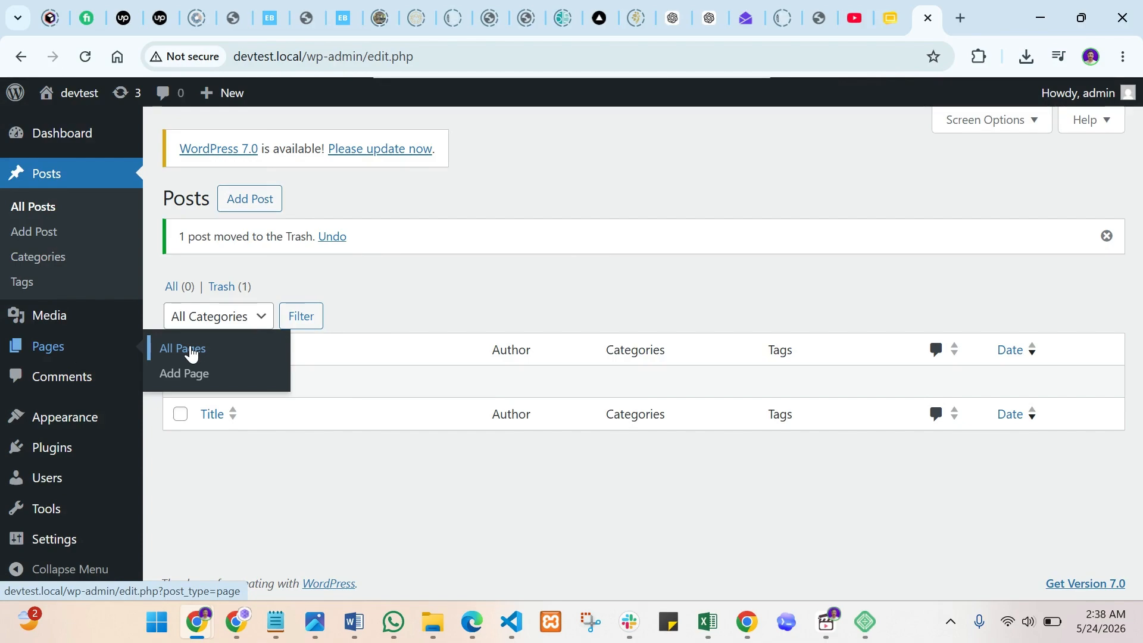
pyautogui.click(190, 351)
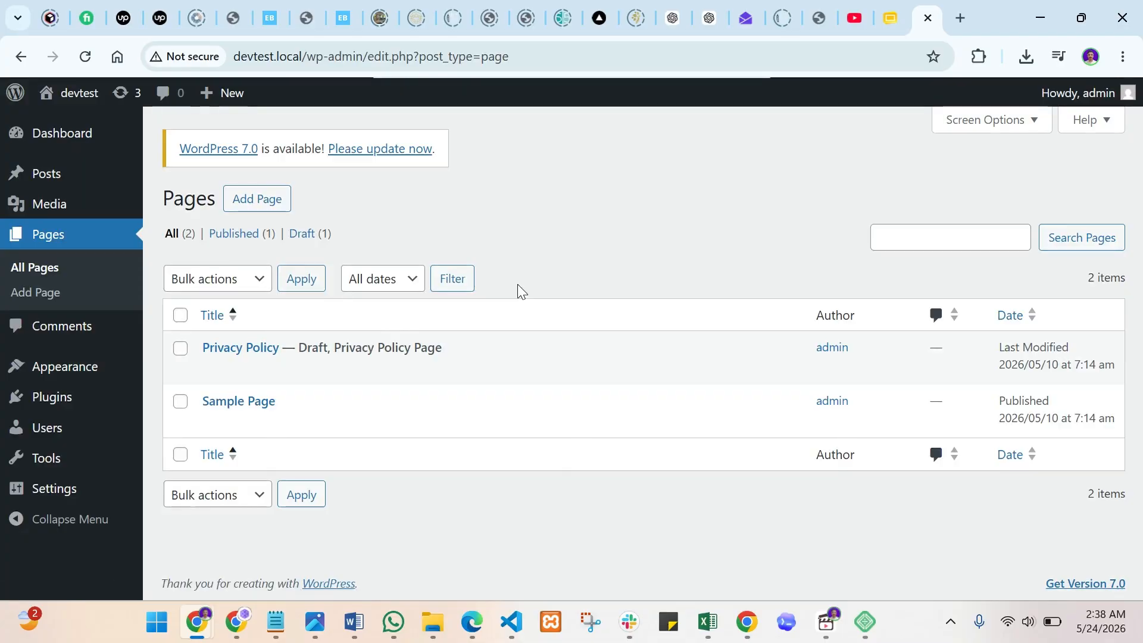
pyautogui.moveTo(309, 423)
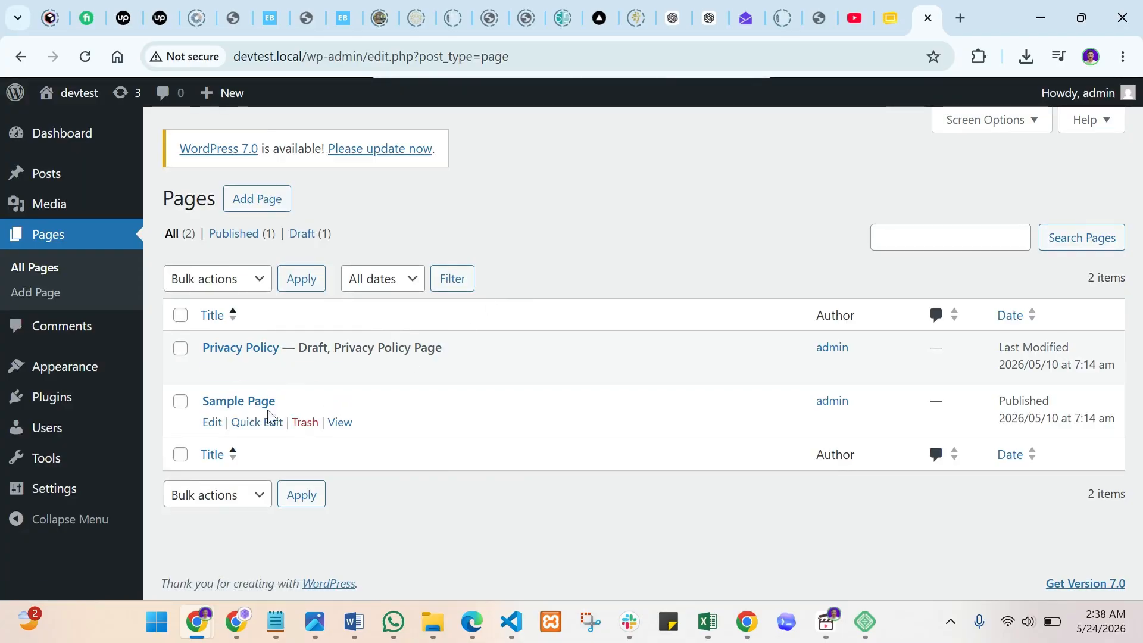
pyautogui.click(306, 423)
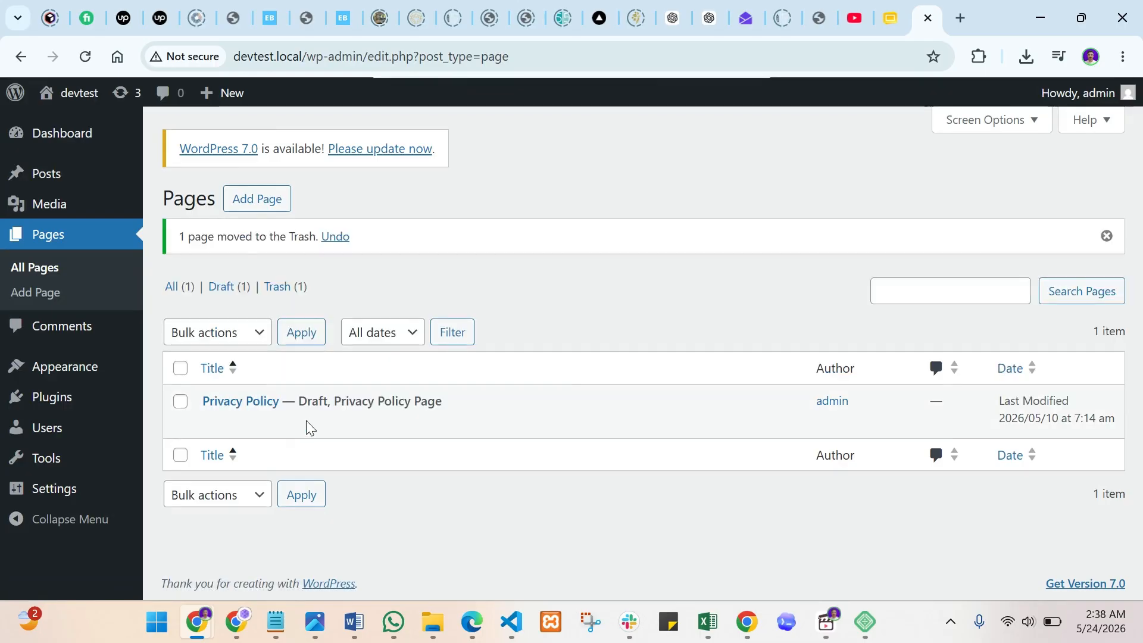
pyautogui.moveTo(271, 424)
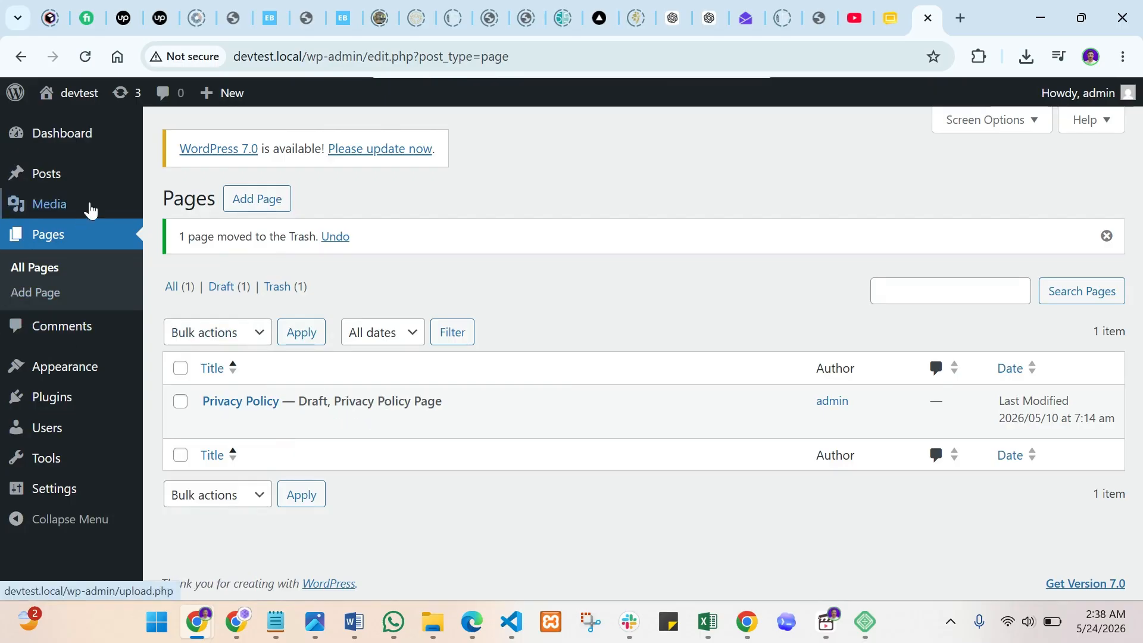
# - Create a new post titled 'First Post', skipping the welcome guide, and place the cursor in its body
pyautogui.moveTo(90, 191)
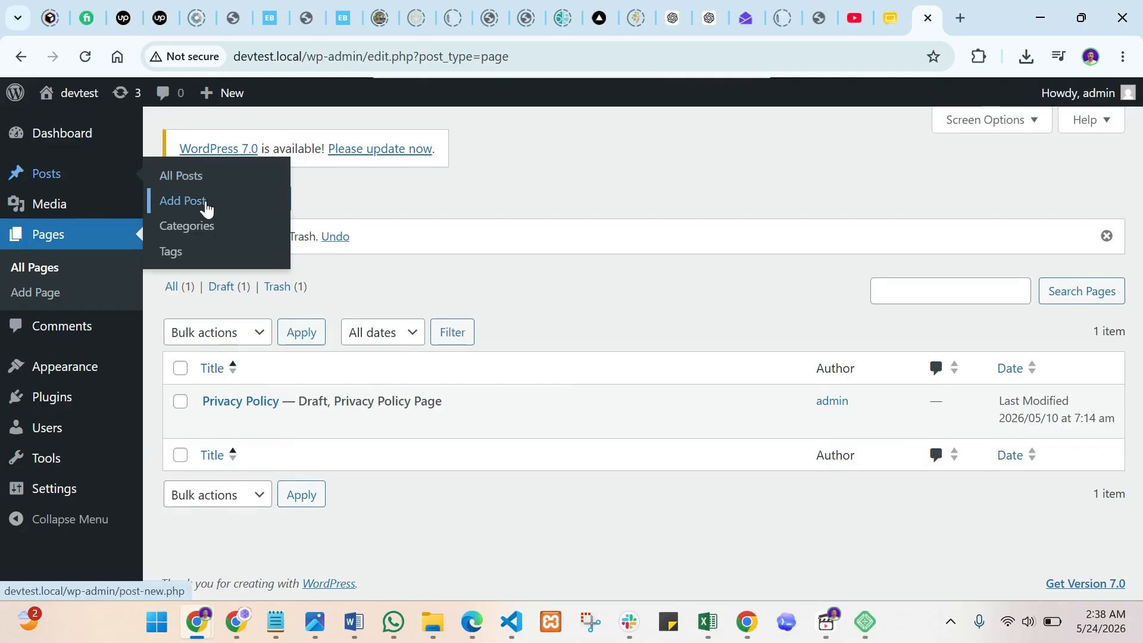
pyautogui.click(205, 201)
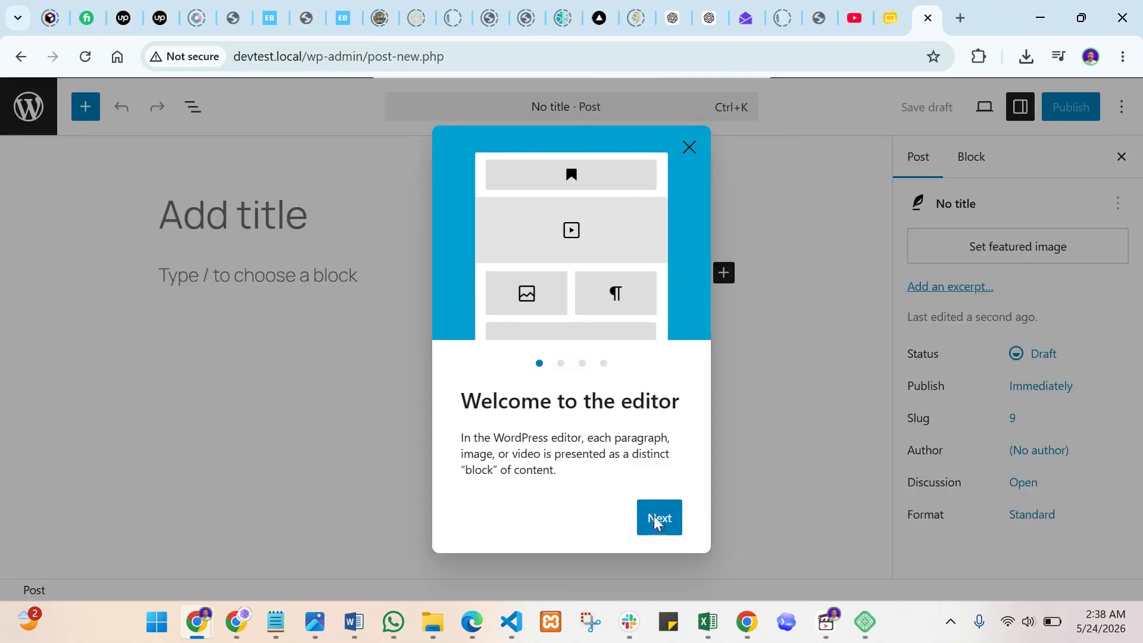
pyautogui.click(656, 519)
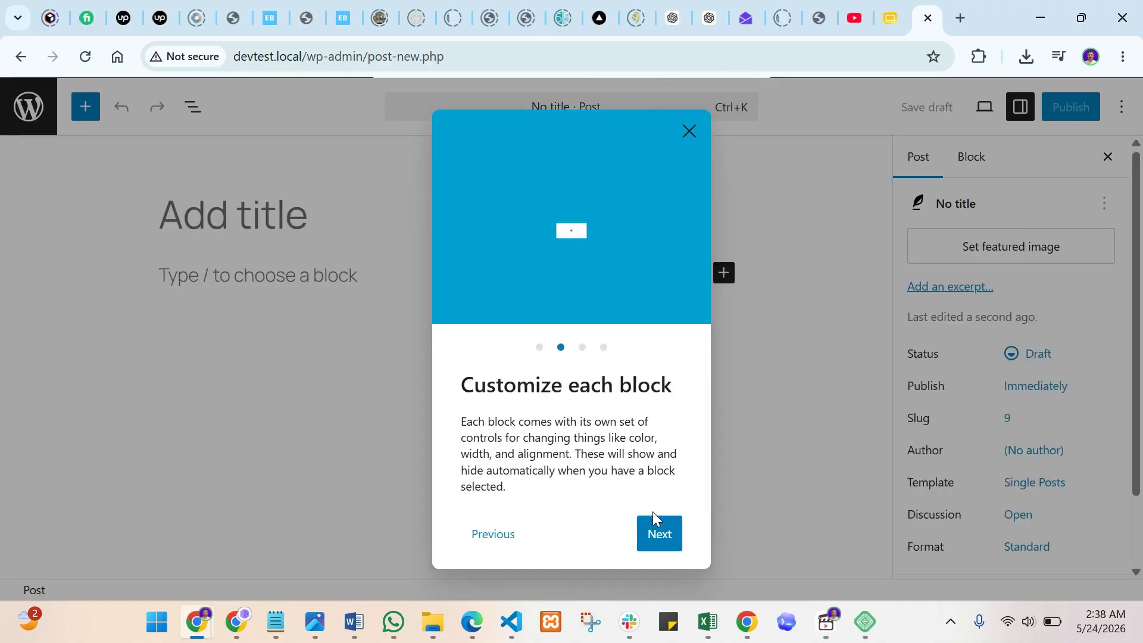
pyautogui.click(689, 131)
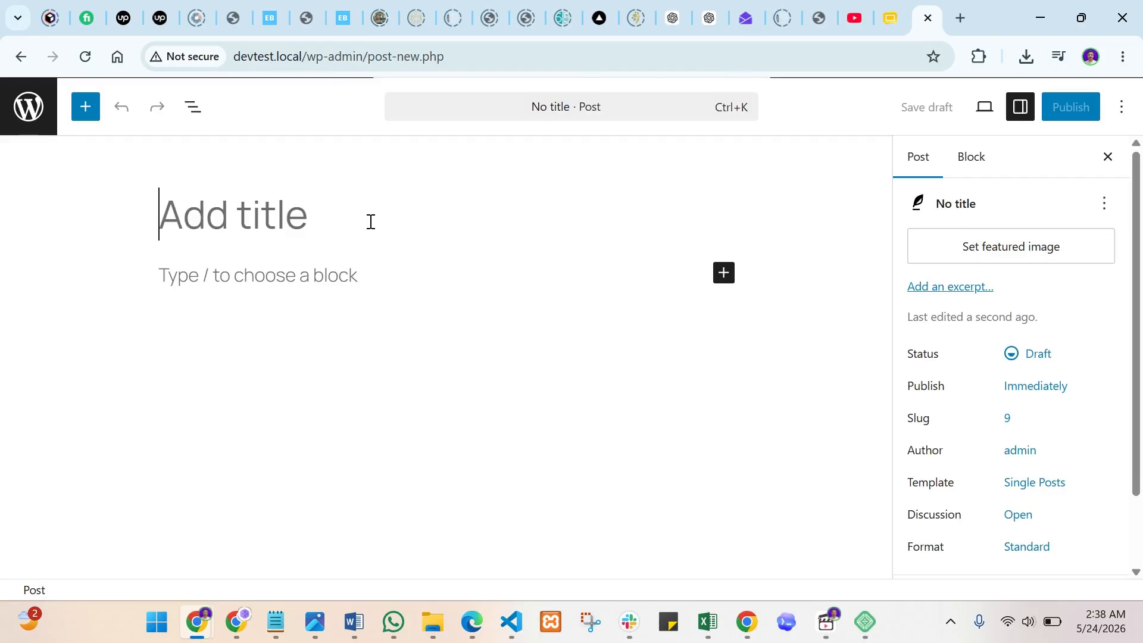
pyautogui.write('First Post')
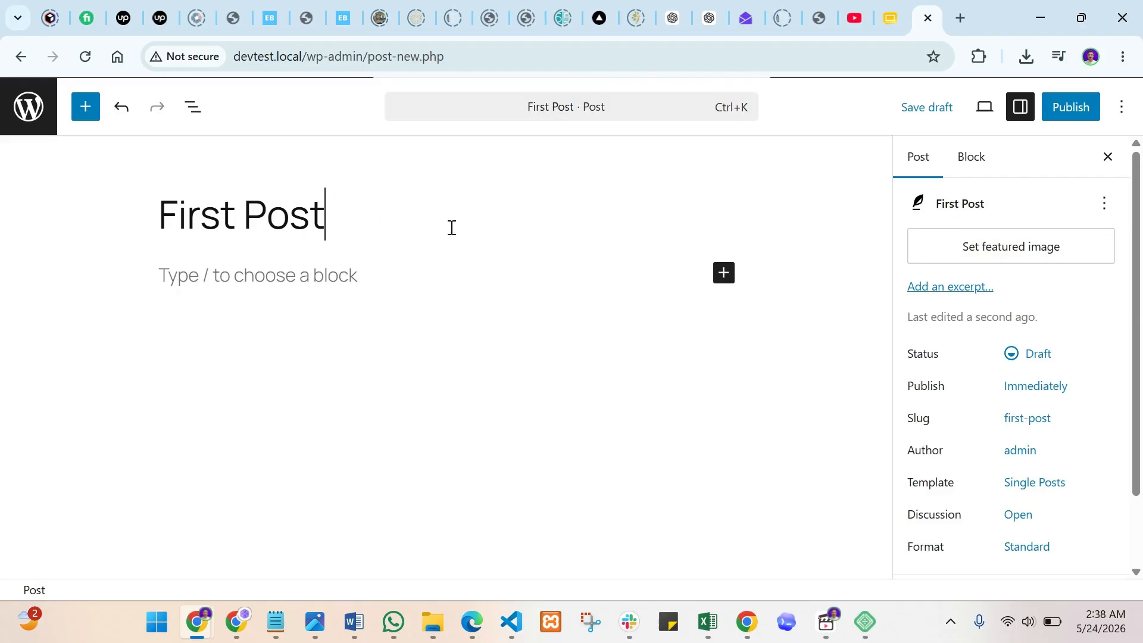
pyautogui.click(583, 280)
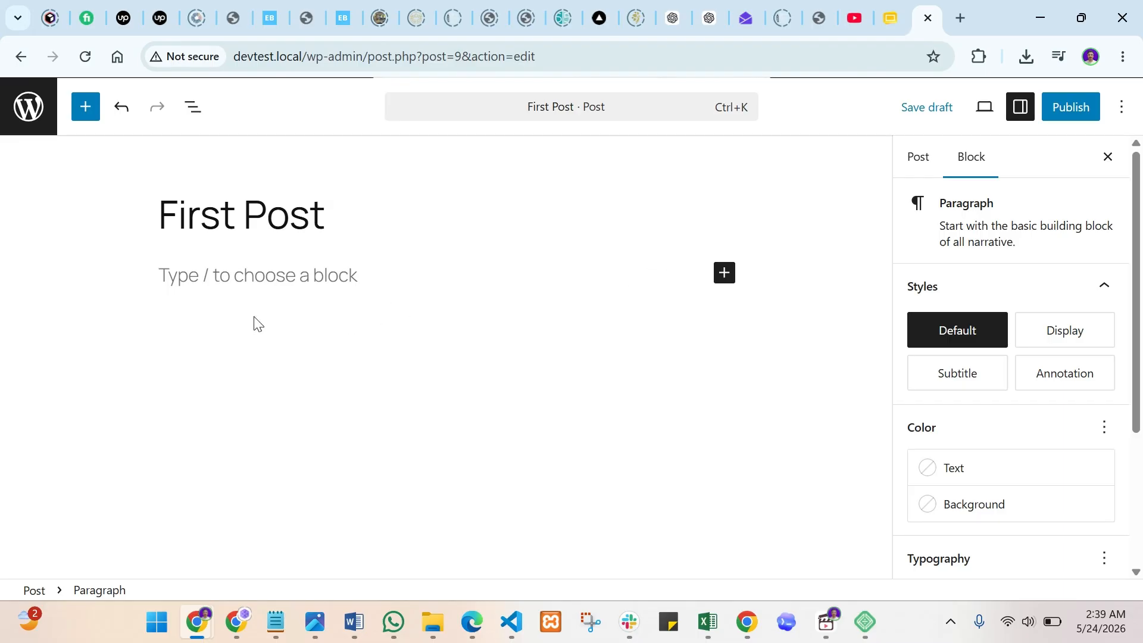
# - Write 'Hello this is testing post' and add an empty Image block below it
pyautogui.write('Hel')
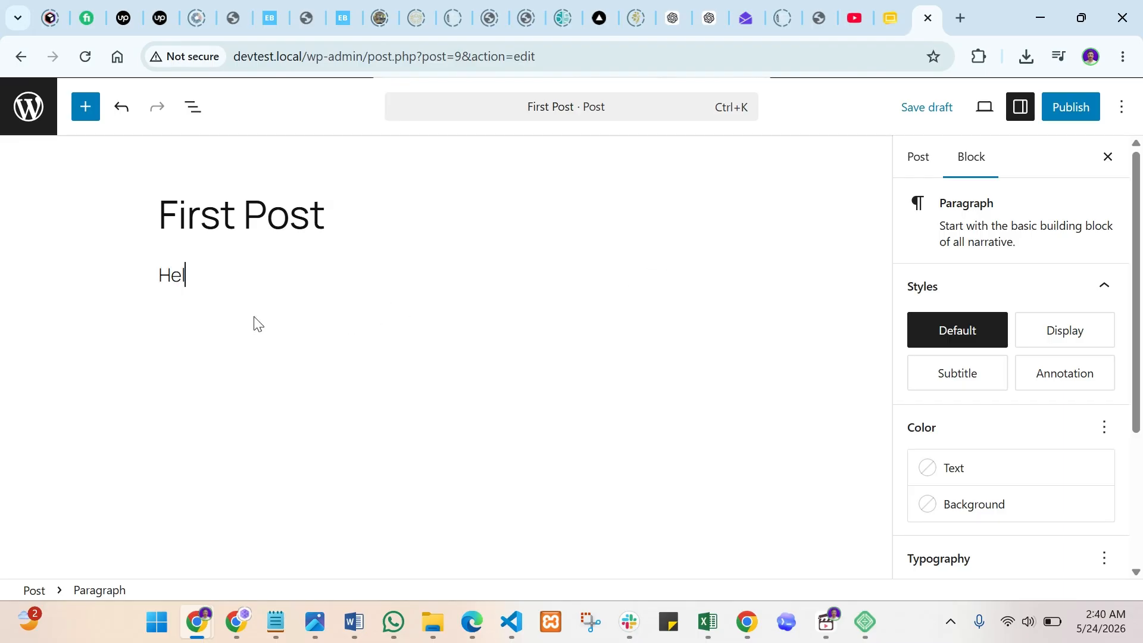
pyautogui.write('lo this is testing post')
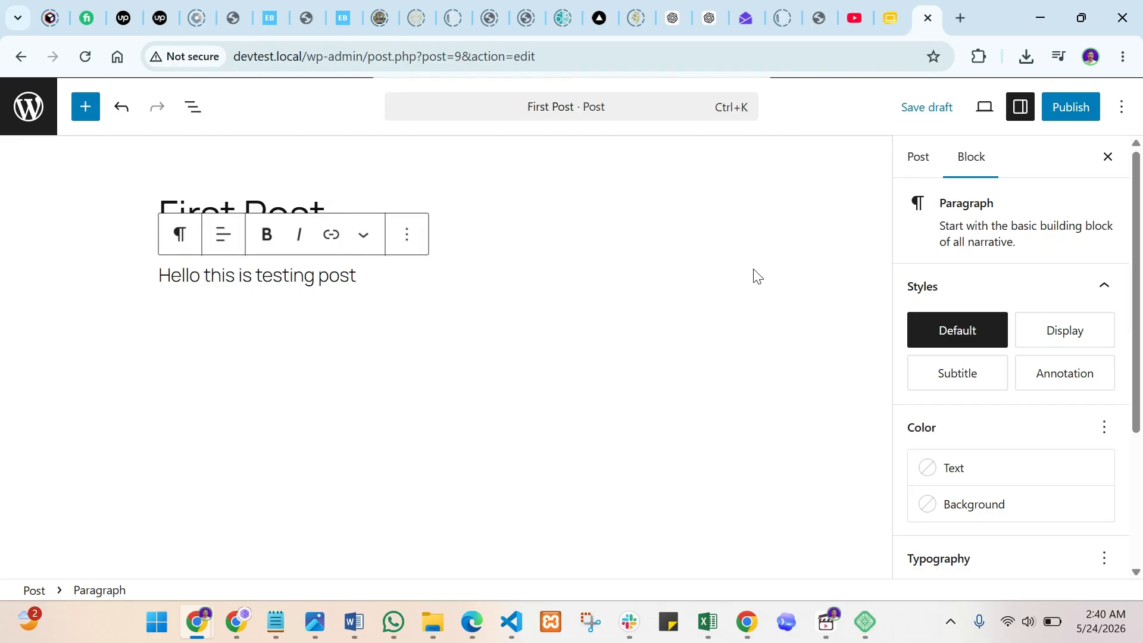
pyautogui.press('Return')
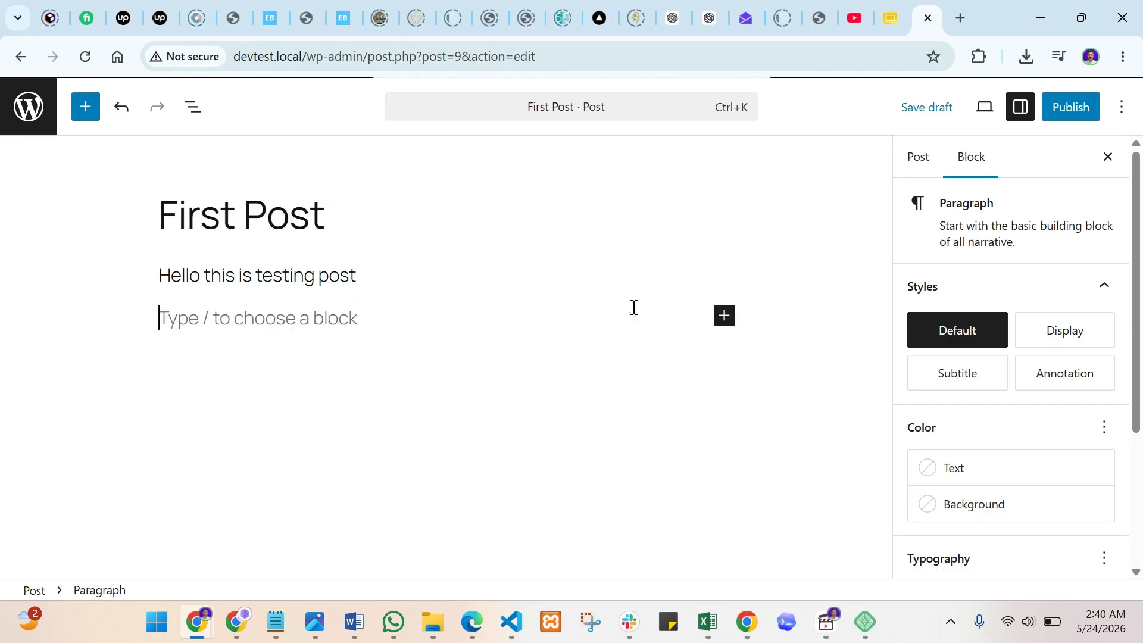
pyautogui.click(725, 316)
pyautogui.click(874, 459)
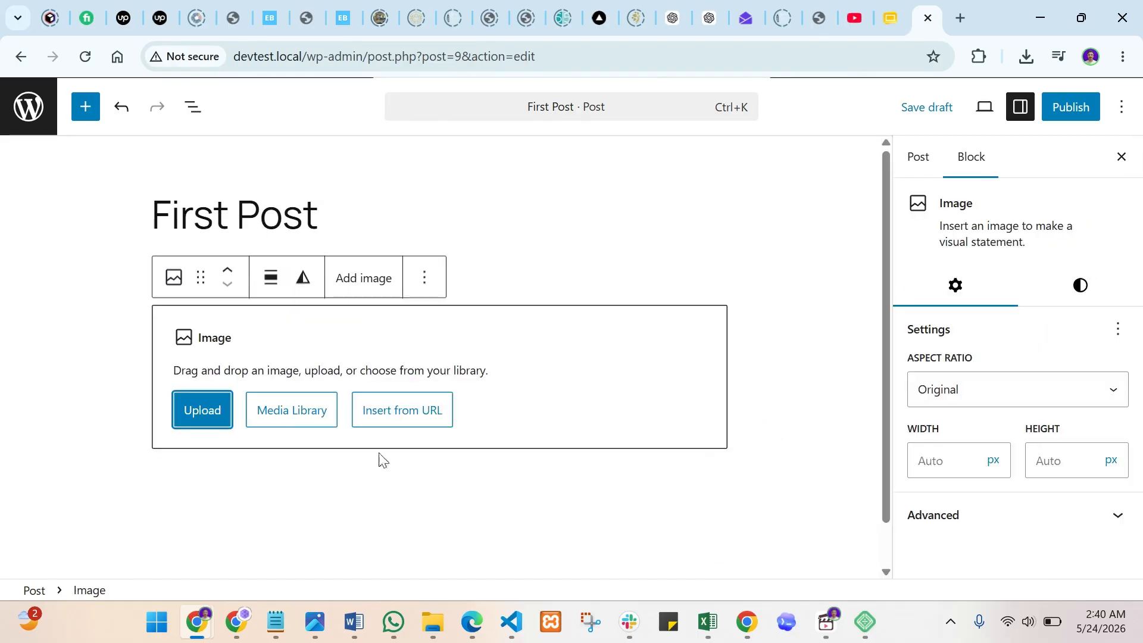
pyautogui.click(286, 422)
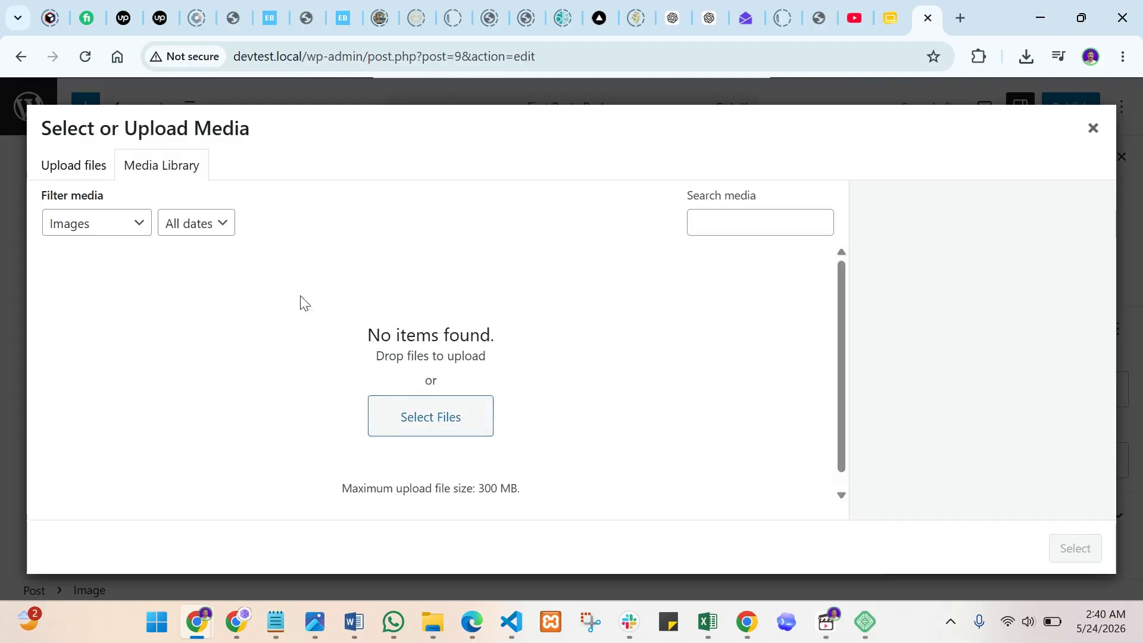
pyautogui.click(1094, 129)
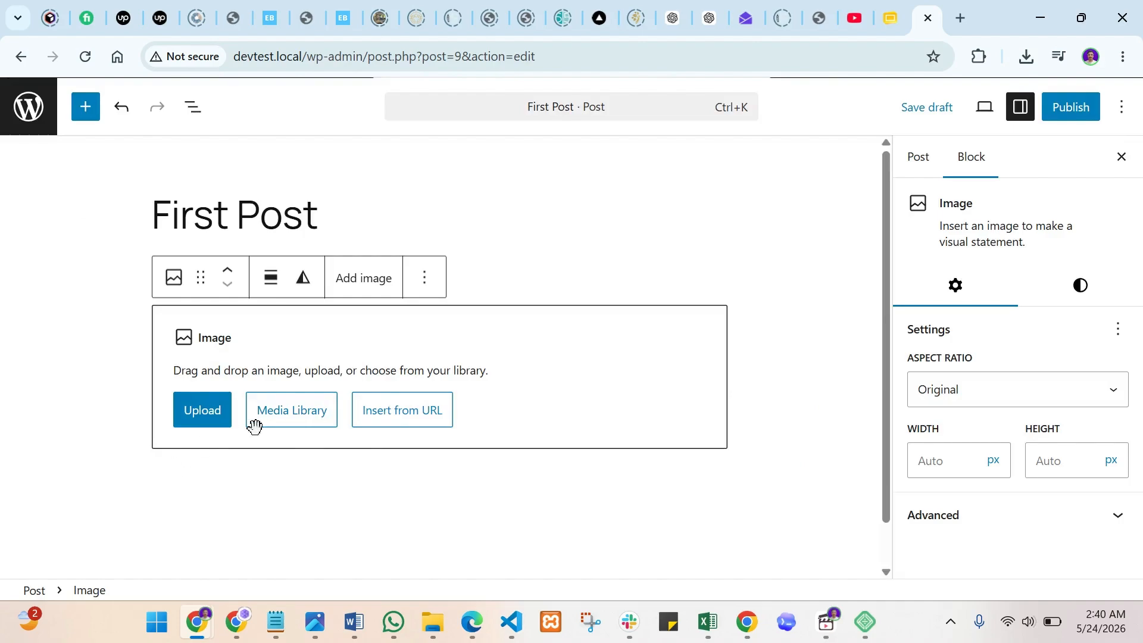
# - In the pre-publish panel, expand 'Publish: Immediately' to show the May 2026 date picker
pyautogui.click(1057, 120)
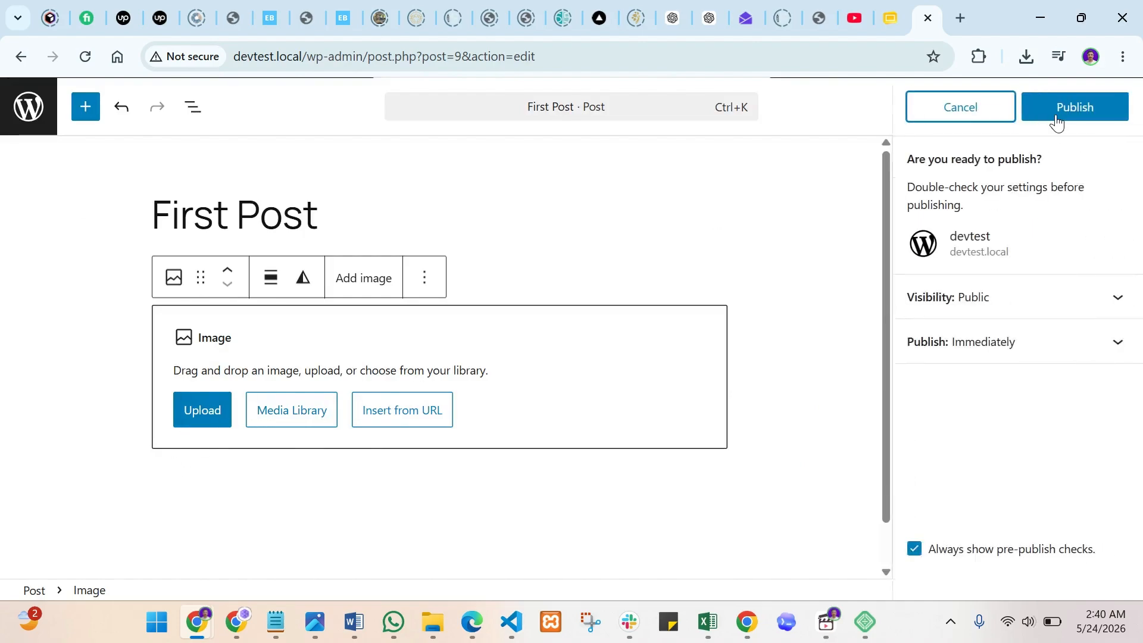
pyautogui.click(1054, 313)
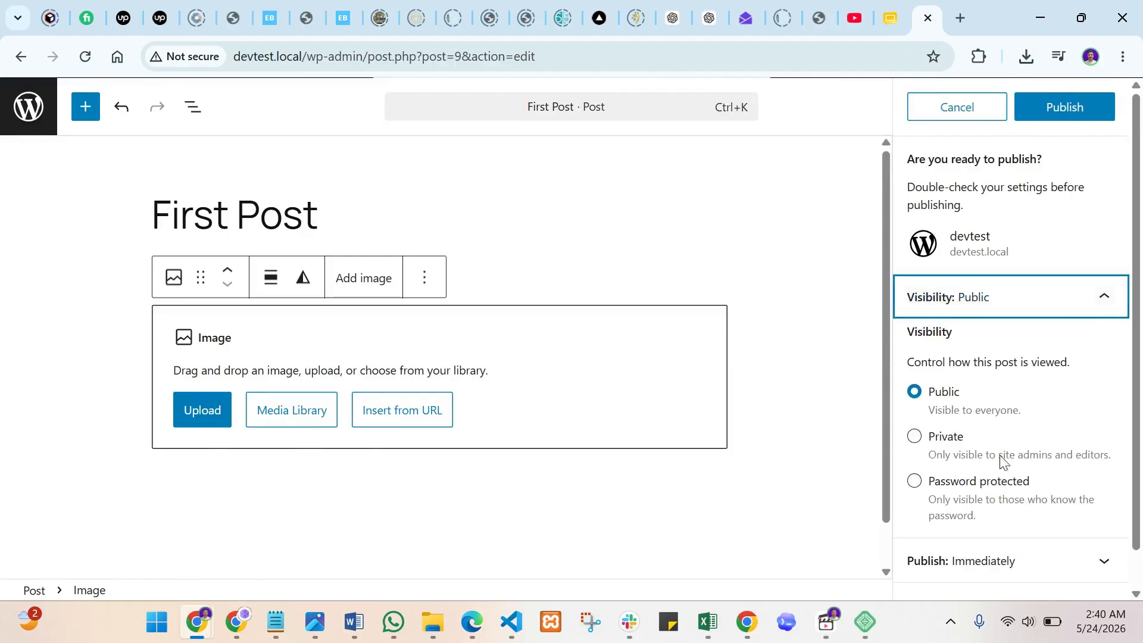
pyautogui.click(1049, 296)
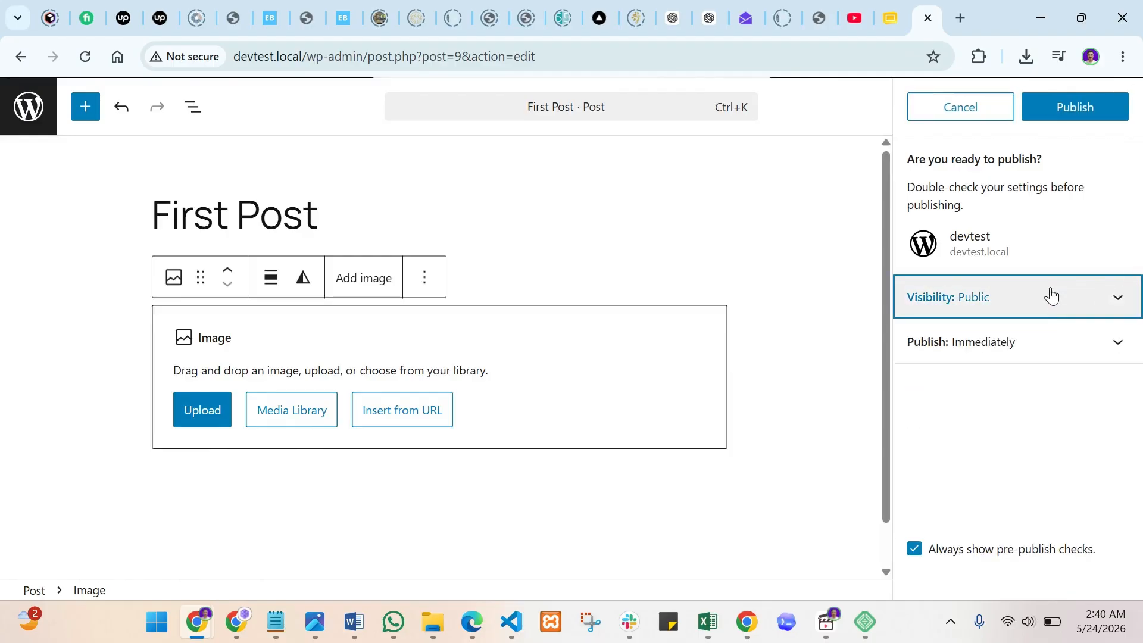
pyautogui.click(1007, 341)
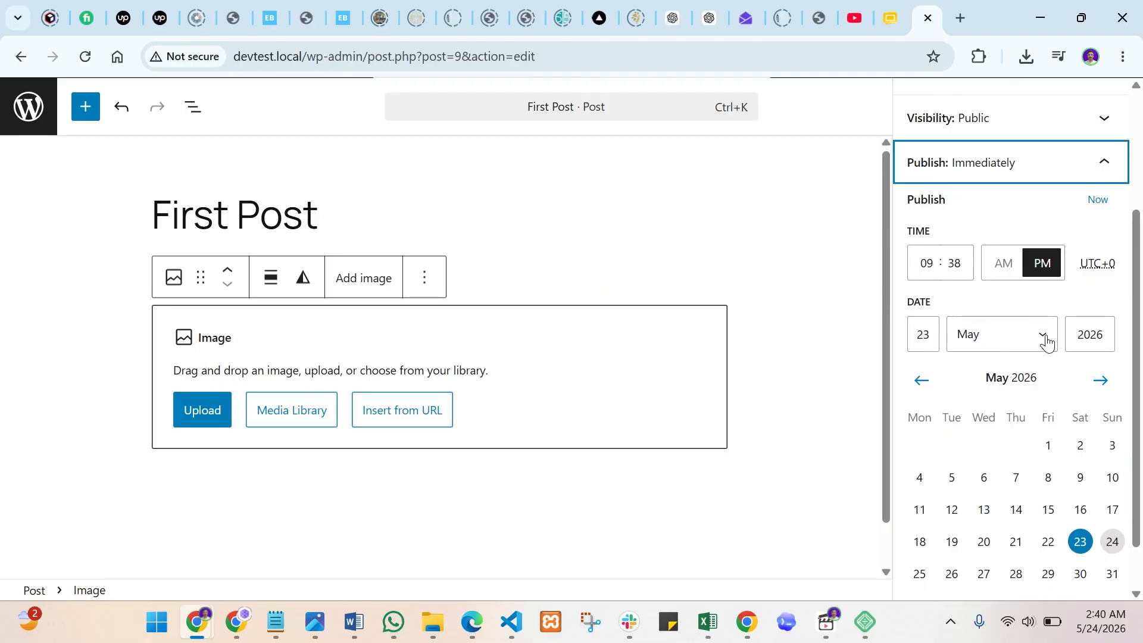
pyautogui.scroll(-1, 1047, 343)
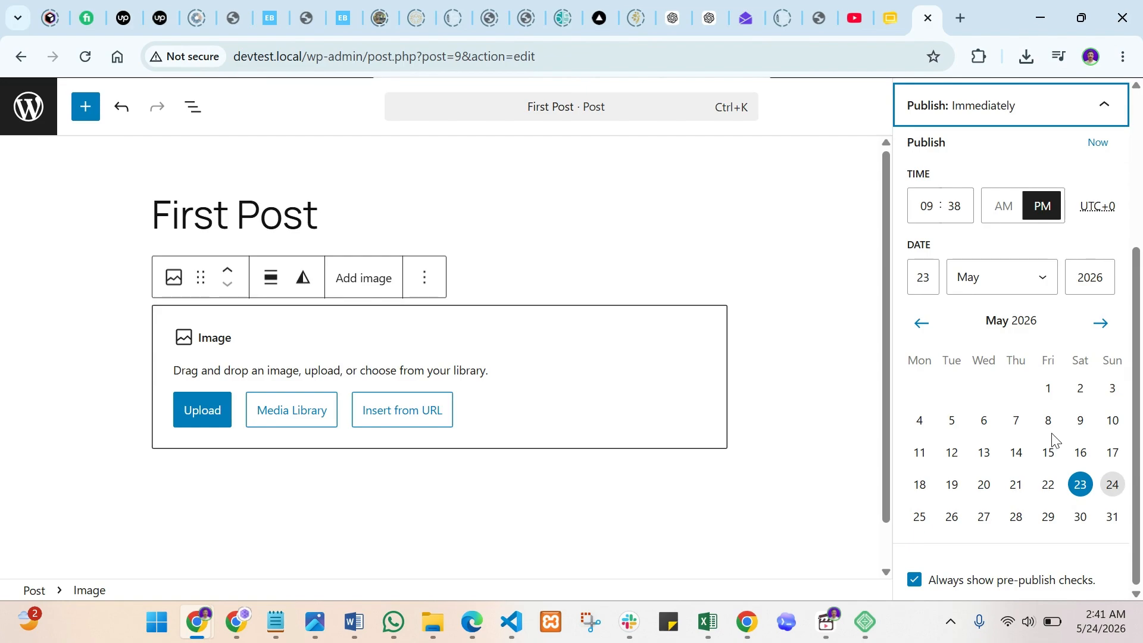
# - Pick May 28, reset to Now, then publish First Post and open it live
pyautogui.click(1011, 522)
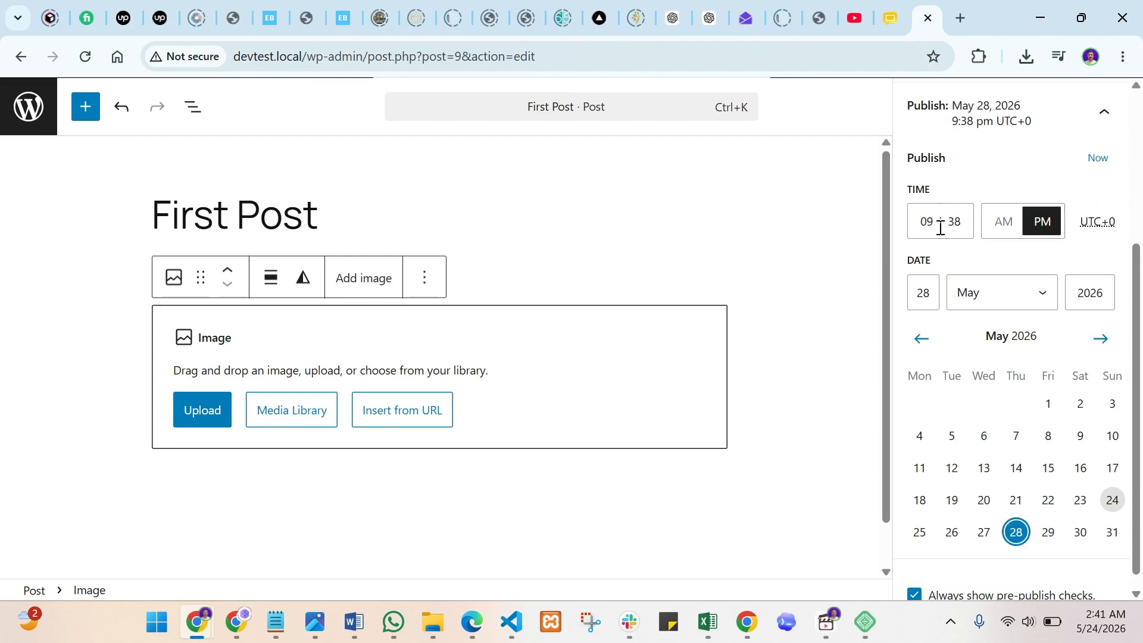
pyautogui.scroll(3, 1051, 438)
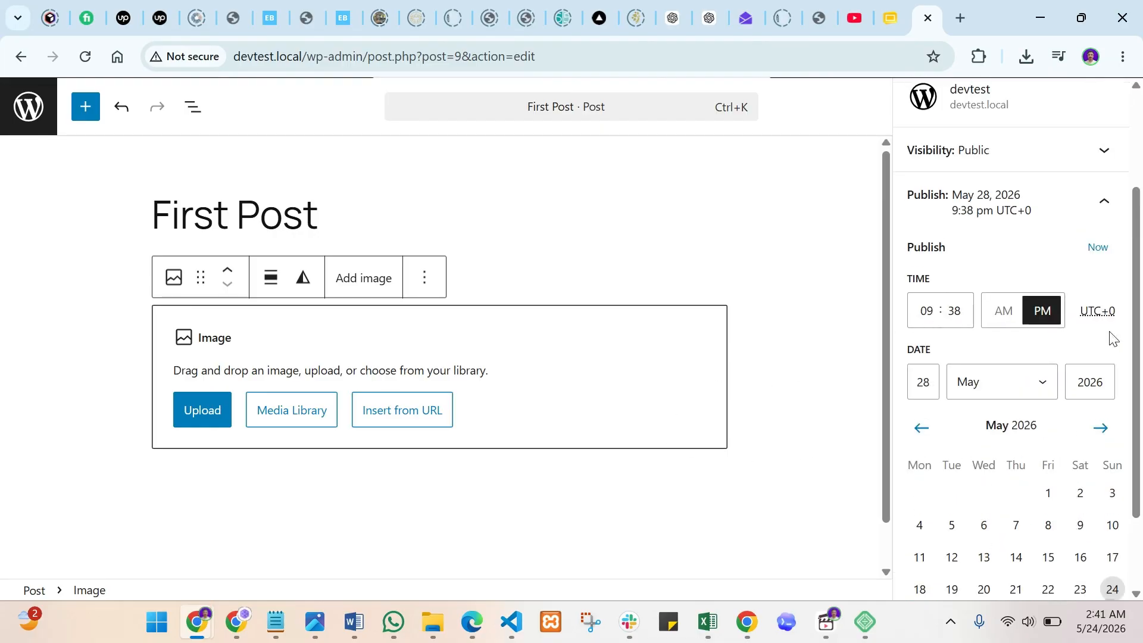
pyautogui.scroll(3, 1113, 338)
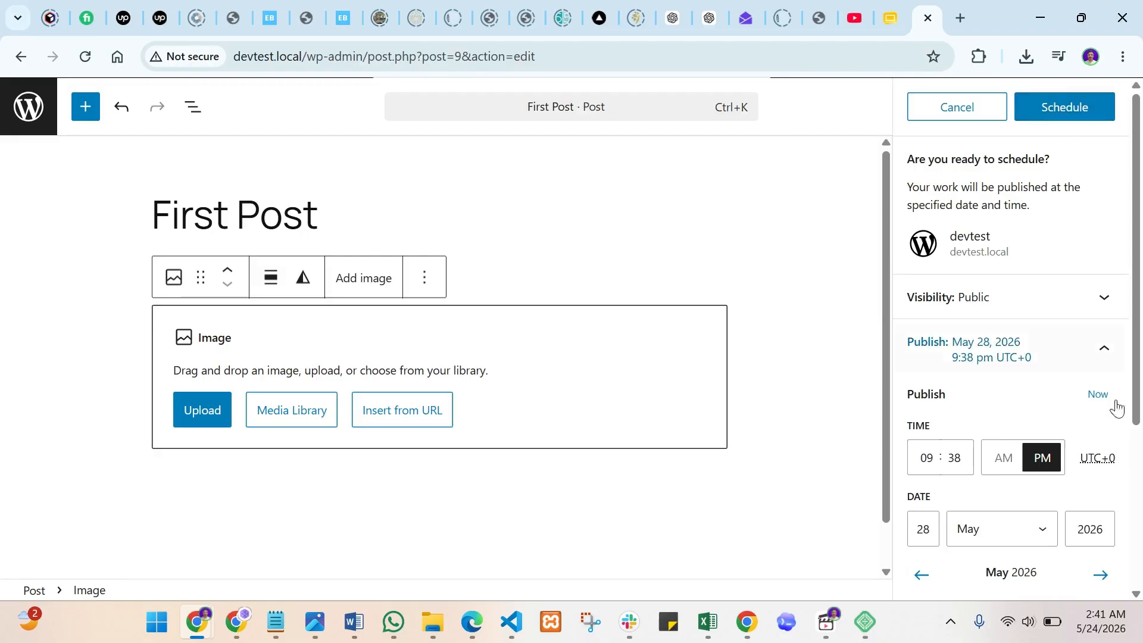
pyautogui.scroll(-4, 1074, 395)
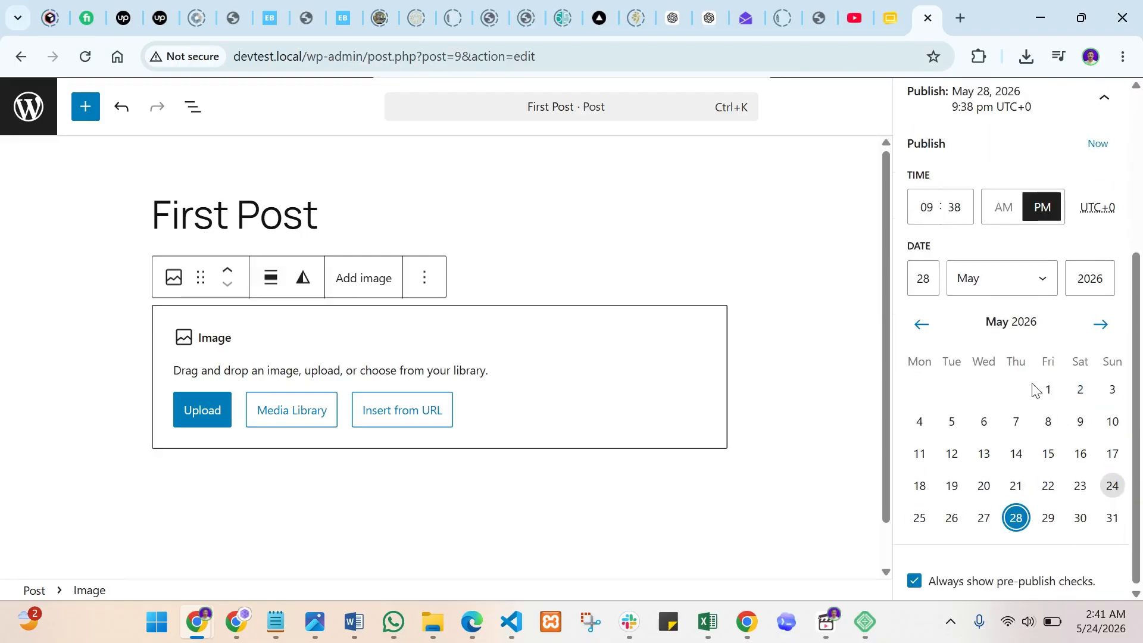
pyautogui.scroll(4, 1035, 388)
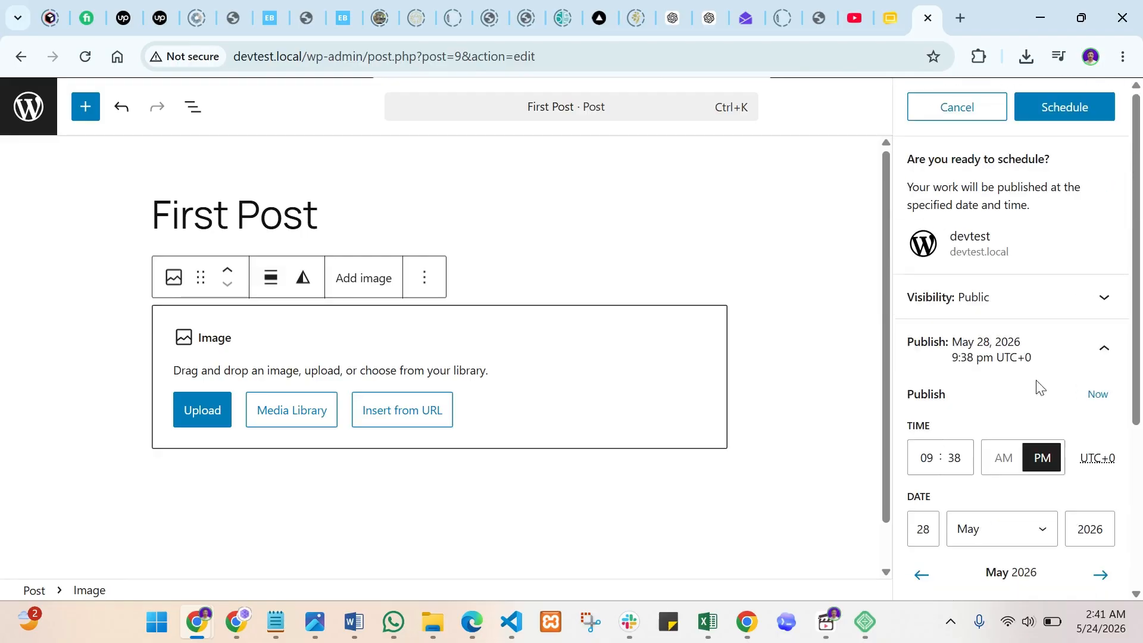
pyautogui.click(1092, 400)
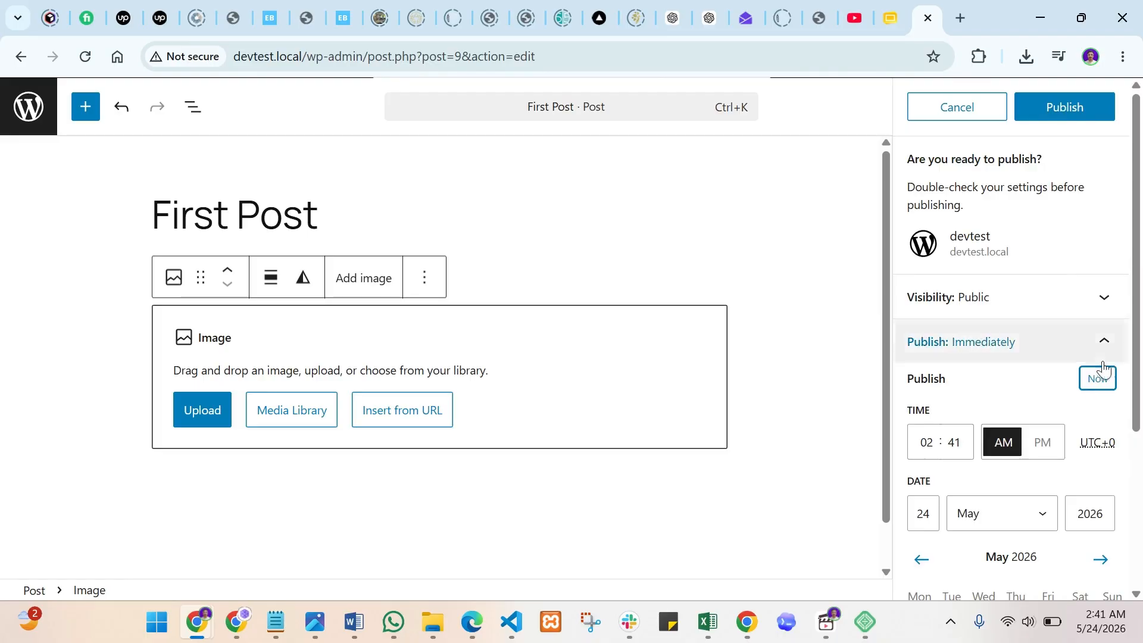
pyautogui.click(1066, 106)
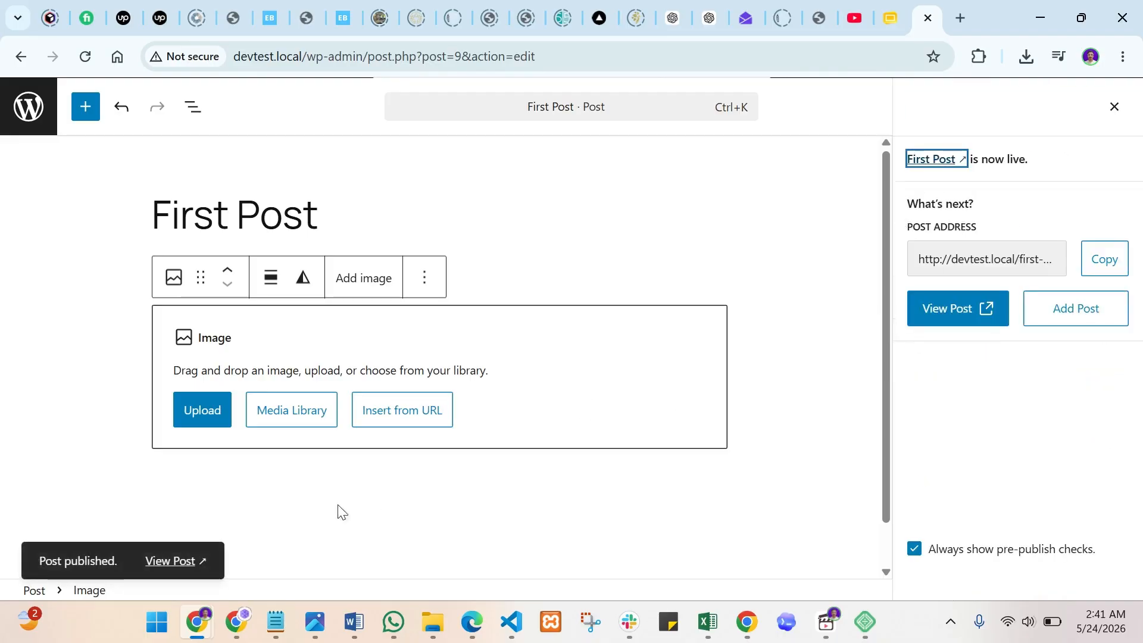
pyautogui.keyDown('ctrl'); pyautogui.click(171, 562); pyautogui.keyUp('ctrl')
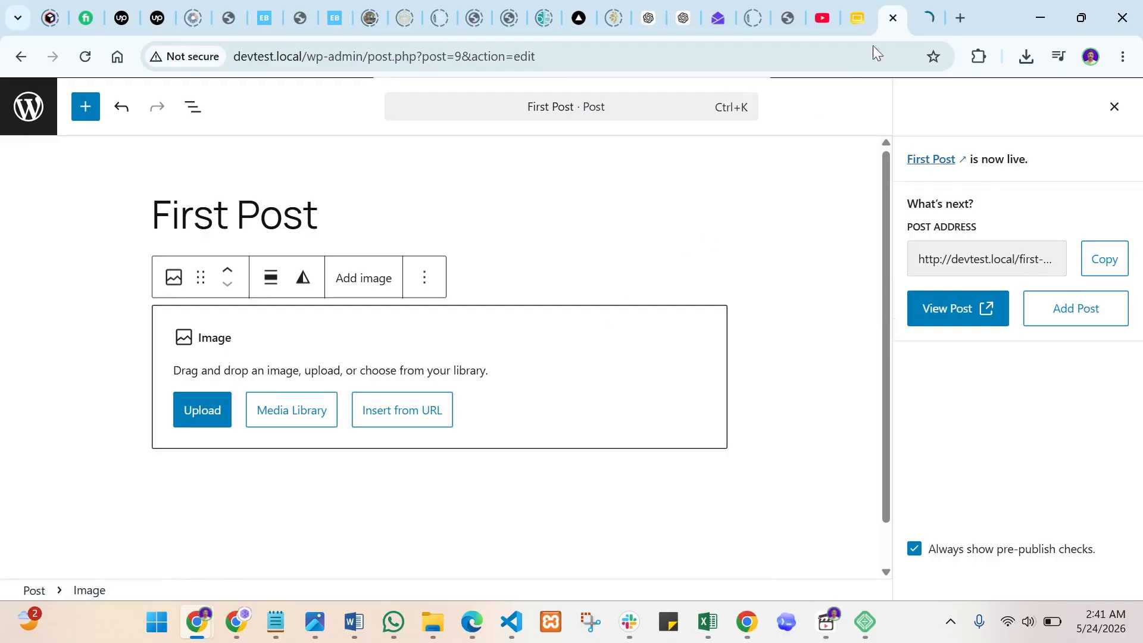
# - Review the live First Post on devtest.local, scrolling it and briefly selecting its title
pyautogui.click(926, 7)
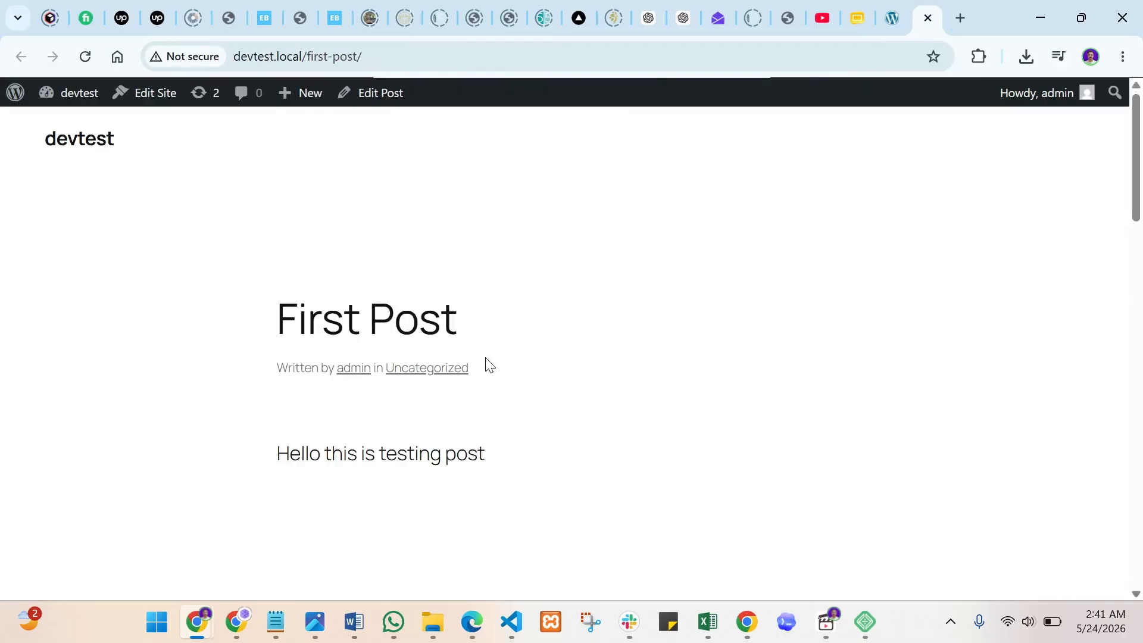
pyautogui.scroll(-3, 536, 351)
pyautogui.scroll(3, 535, 351)
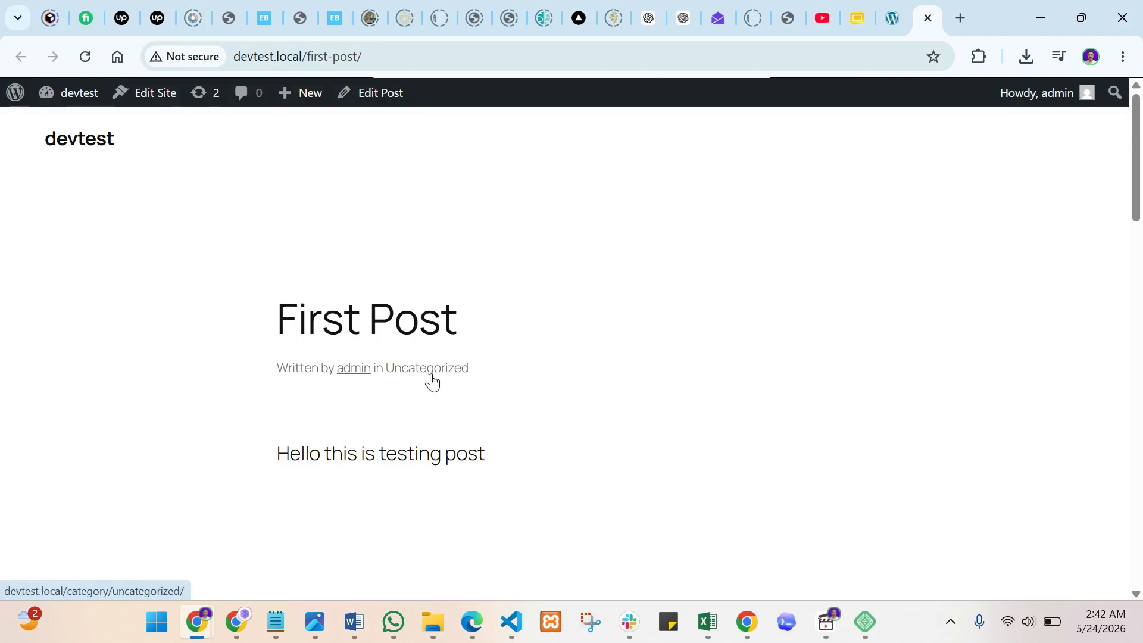
pyautogui.scroll(-9, 546, 416)
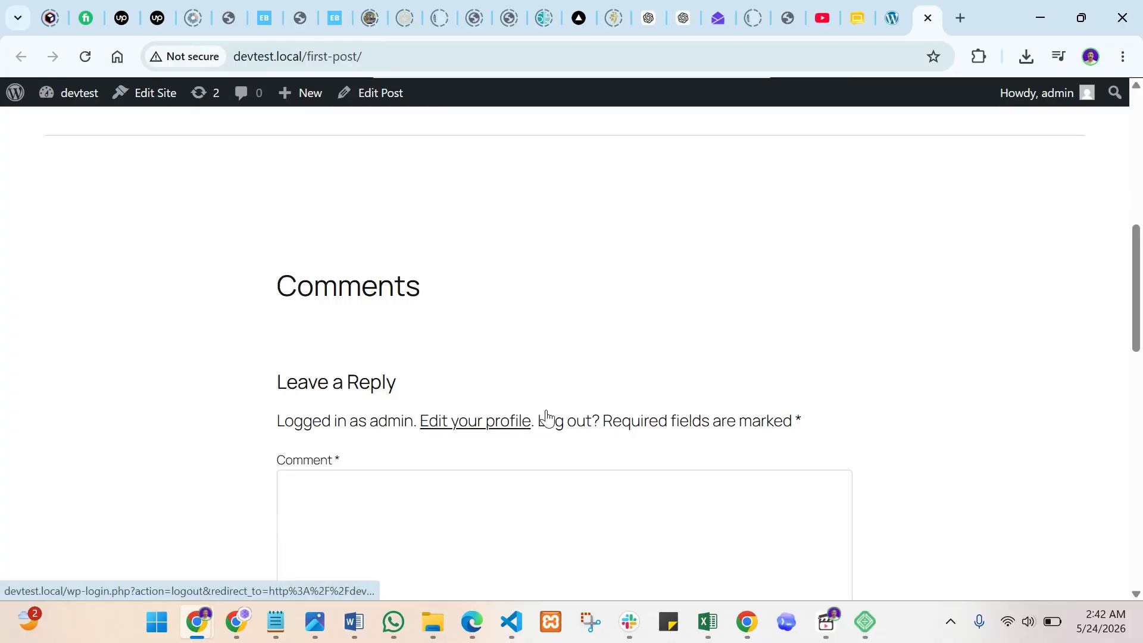
pyautogui.scroll(-15, 546, 416)
pyautogui.scroll(12, 546, 416)
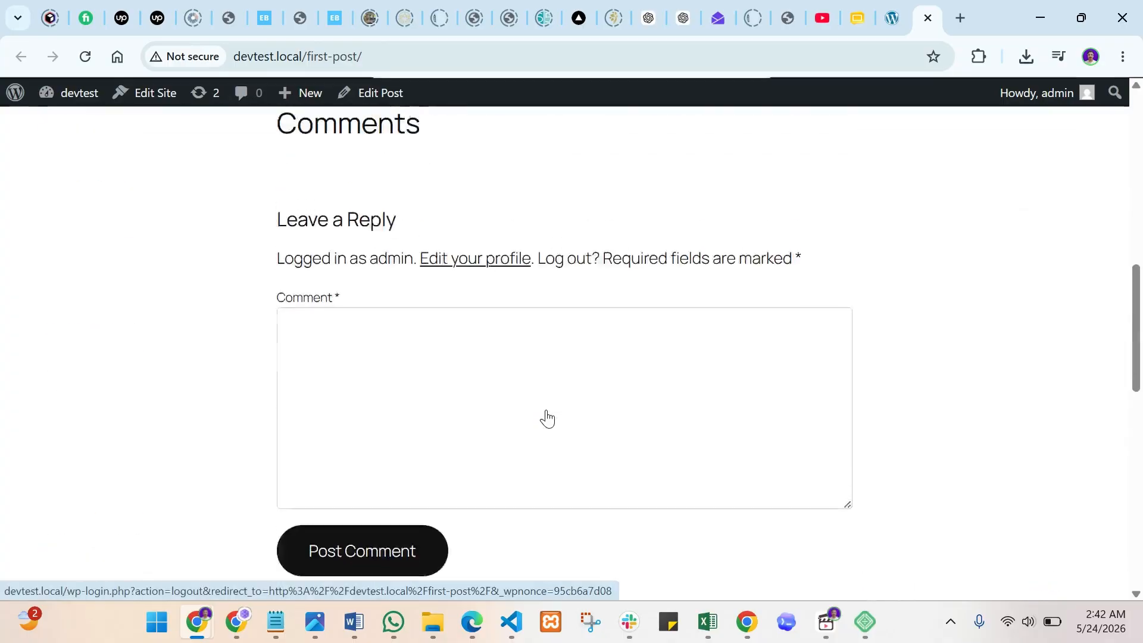
pyautogui.scroll(10, 544, 416)
pyautogui.scroll(-13, 765, 360)
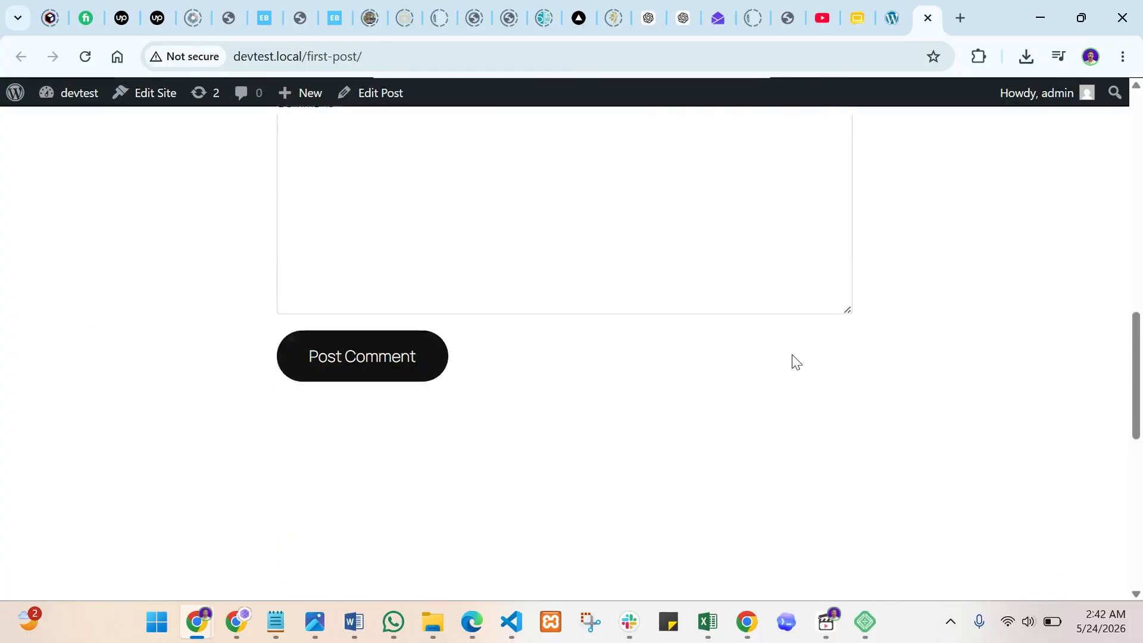
pyautogui.scroll(-8, 797, 362)
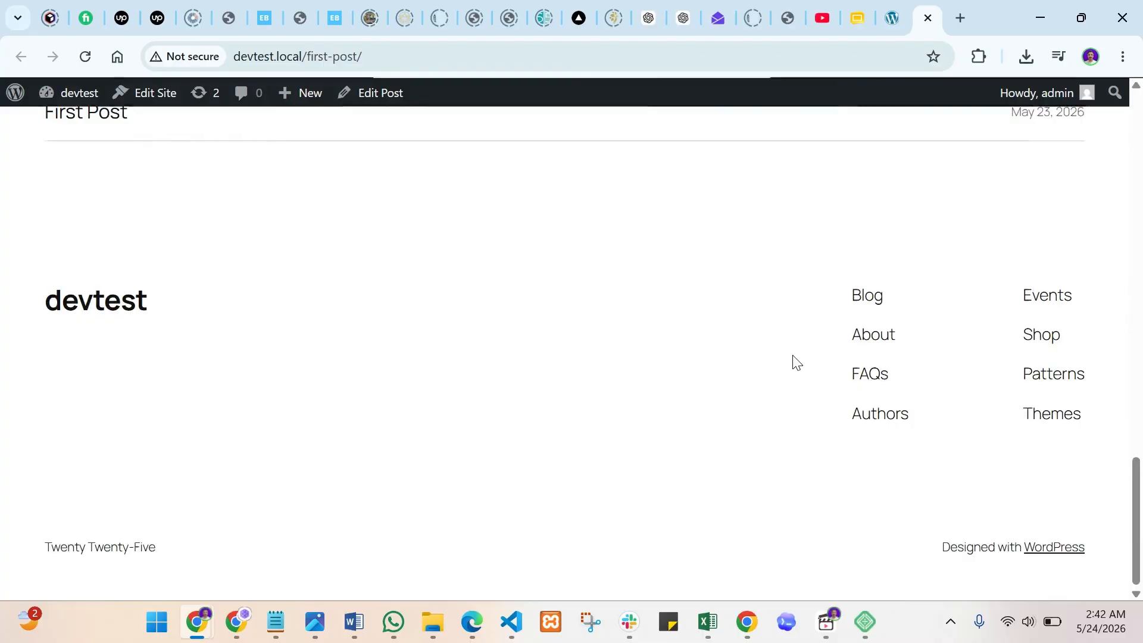
pyautogui.scroll(15, 780, 364)
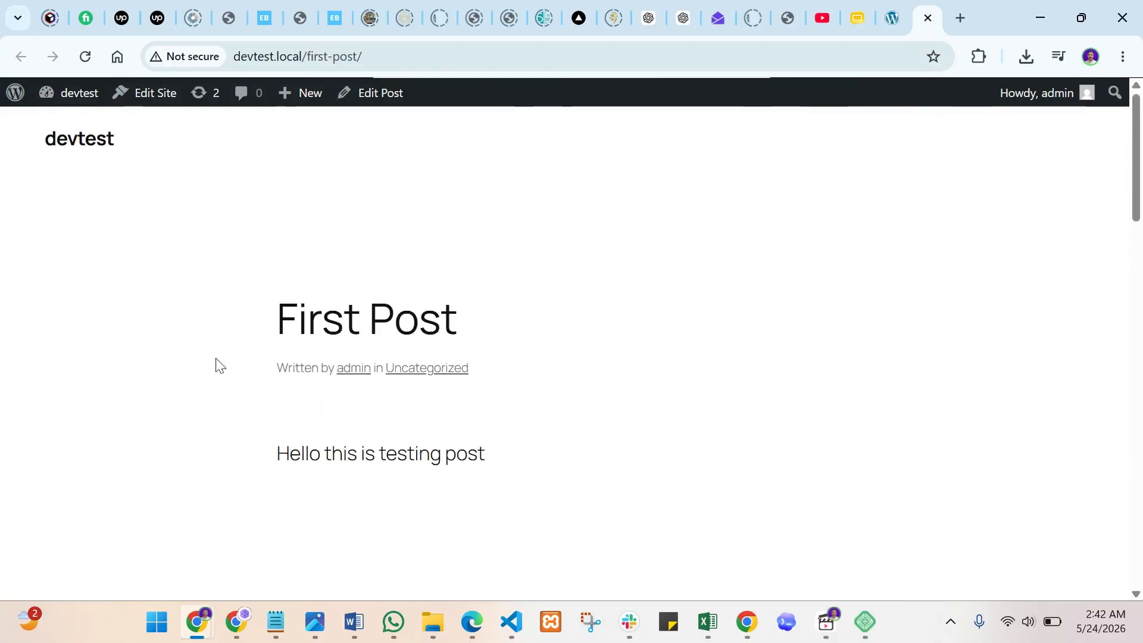
pyautogui.moveTo(279, 315); pyautogui.dragTo(495, 314)
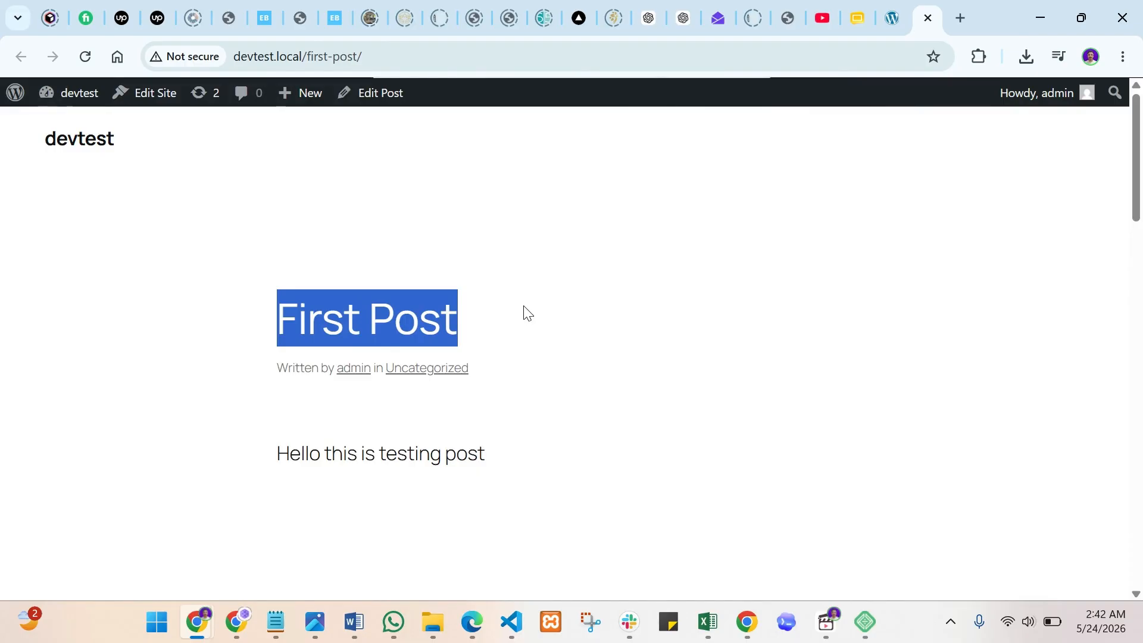
pyautogui.click(499, 458)
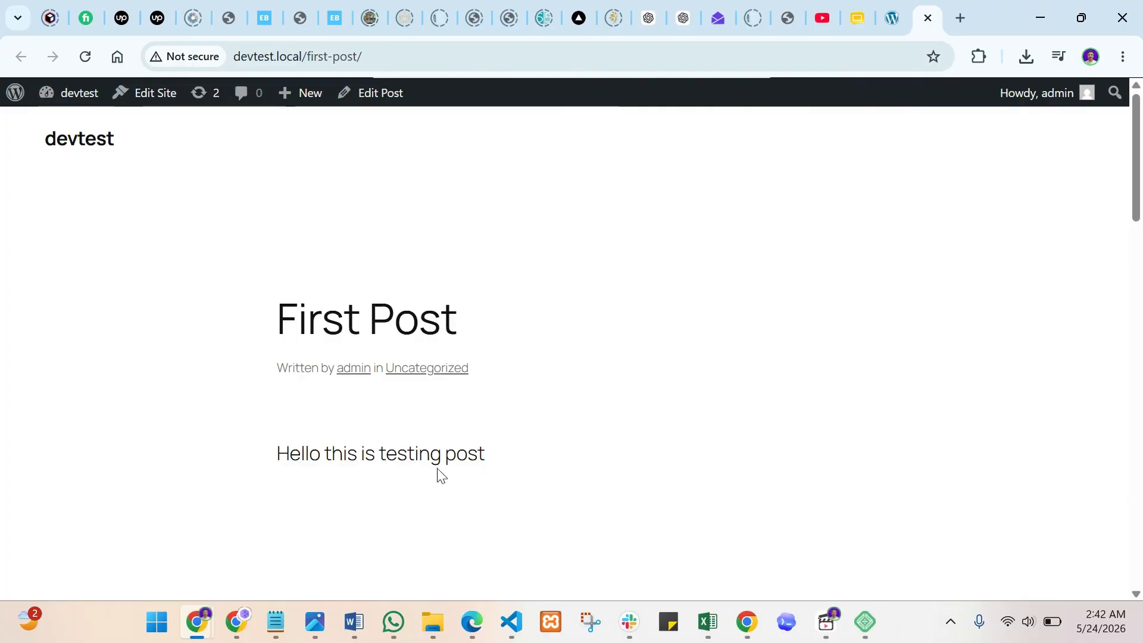
# - Back in the admin, create a new page and browse its starter pattern choices
pyautogui.click(903, 9)
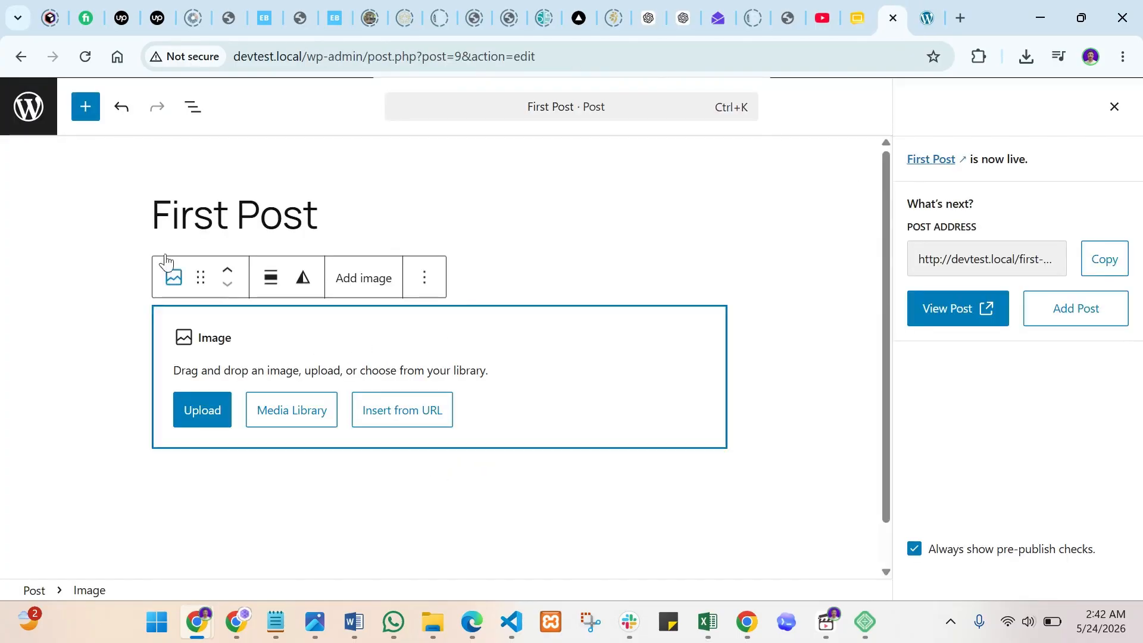
pyautogui.click(30, 110)
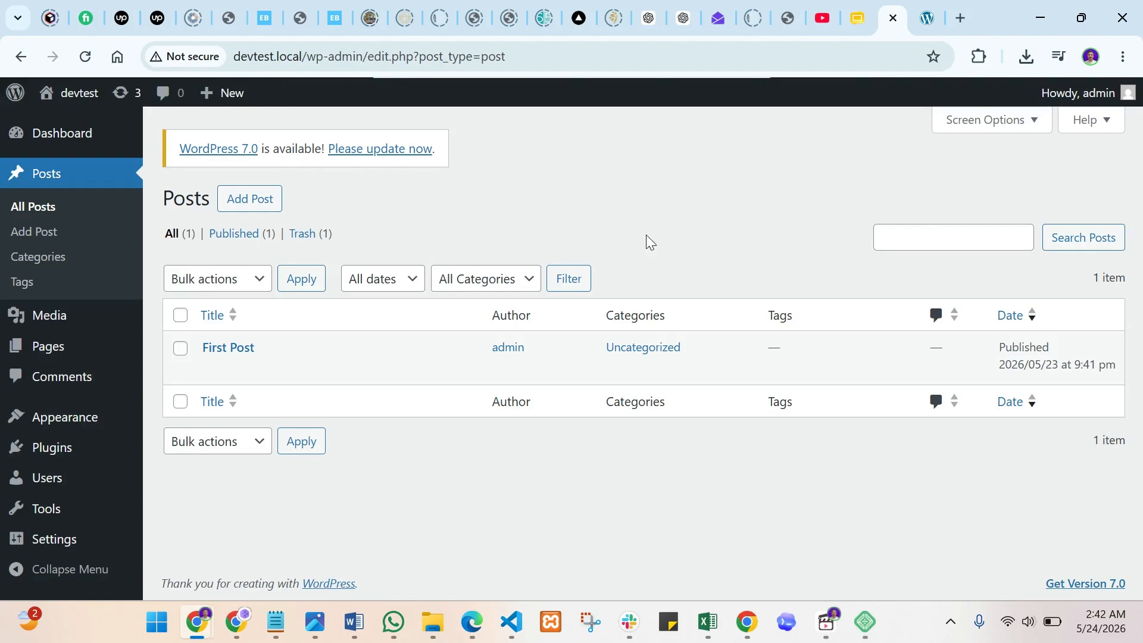
pyautogui.moveTo(45, 345)
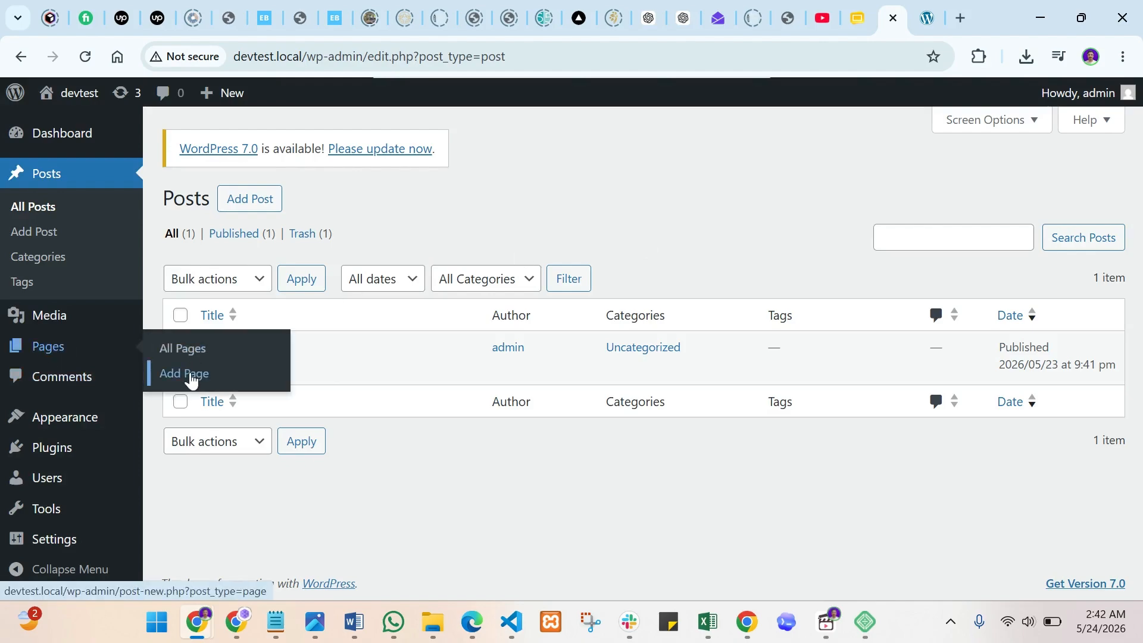
pyautogui.click(191, 375)
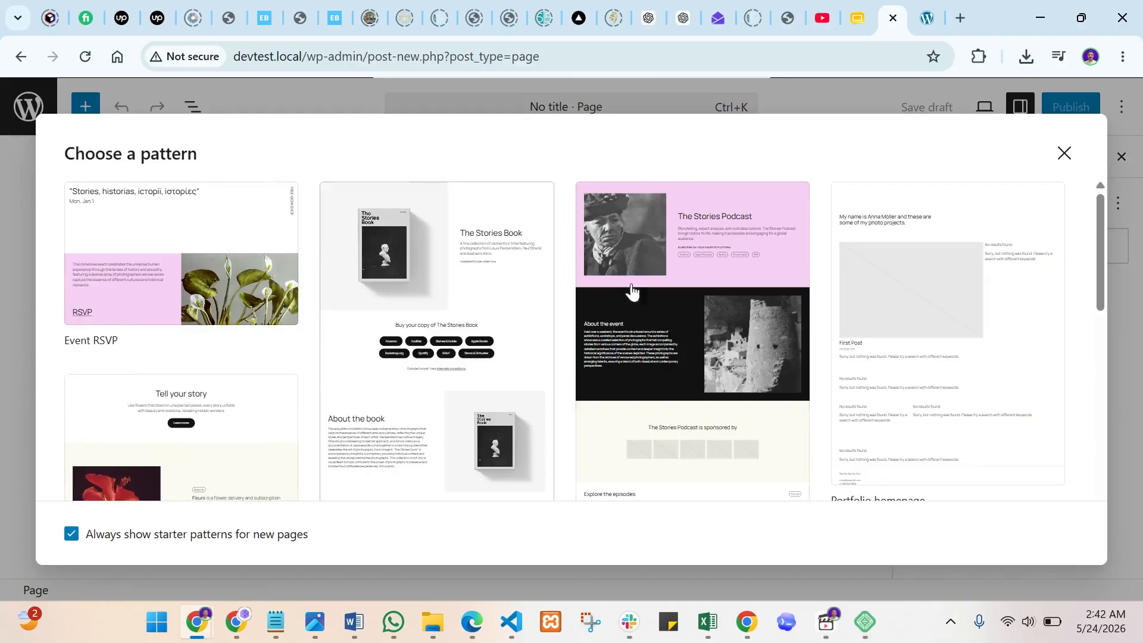
pyautogui.scroll(-6, 567, 315)
pyautogui.scroll(-3, 567, 315)
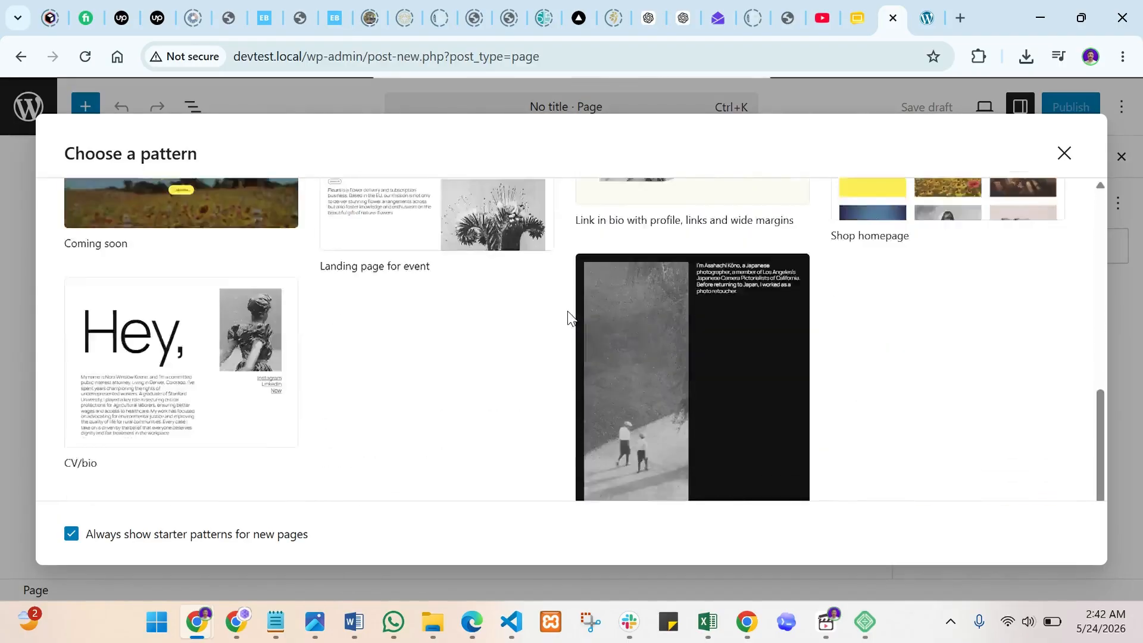
pyautogui.scroll(10, 567, 318)
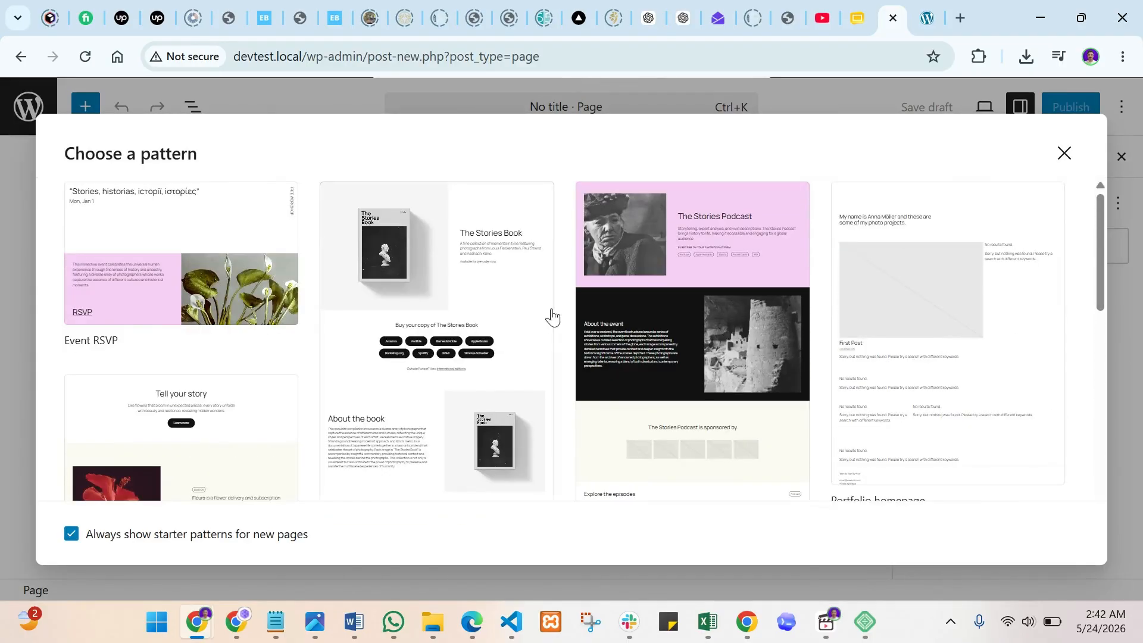
# - Skip the patterns, title the page 'New Page' and add the paragraph 'hello this is testing page'
pyautogui.click(1064, 154)
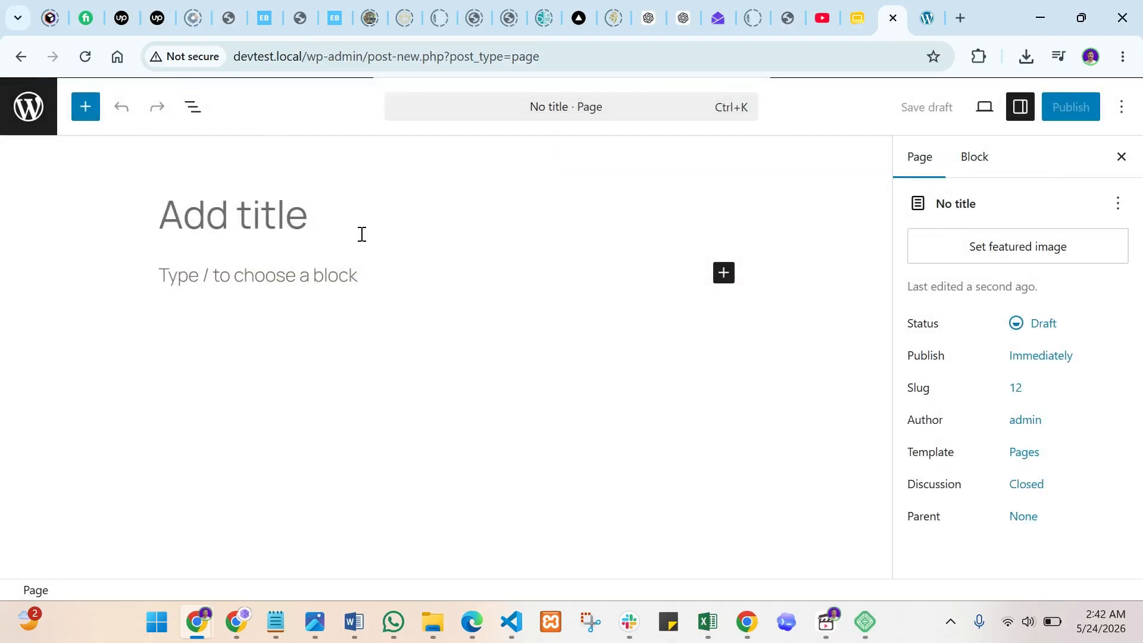
pyautogui.write('New')
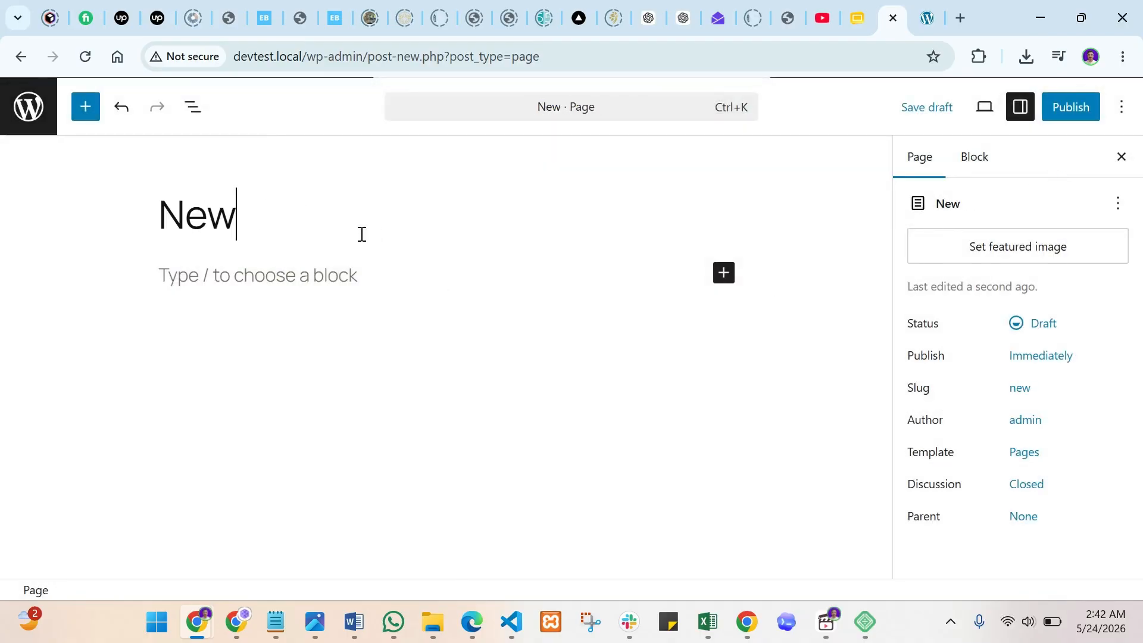
pyautogui.write(' Page')
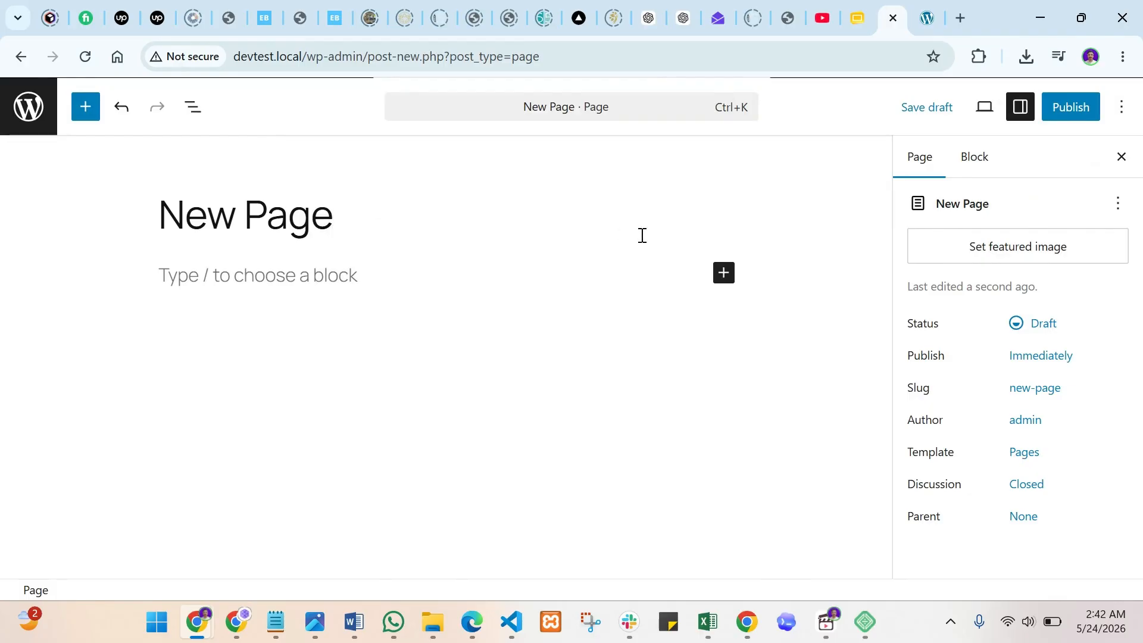
pyautogui.click(540, 286)
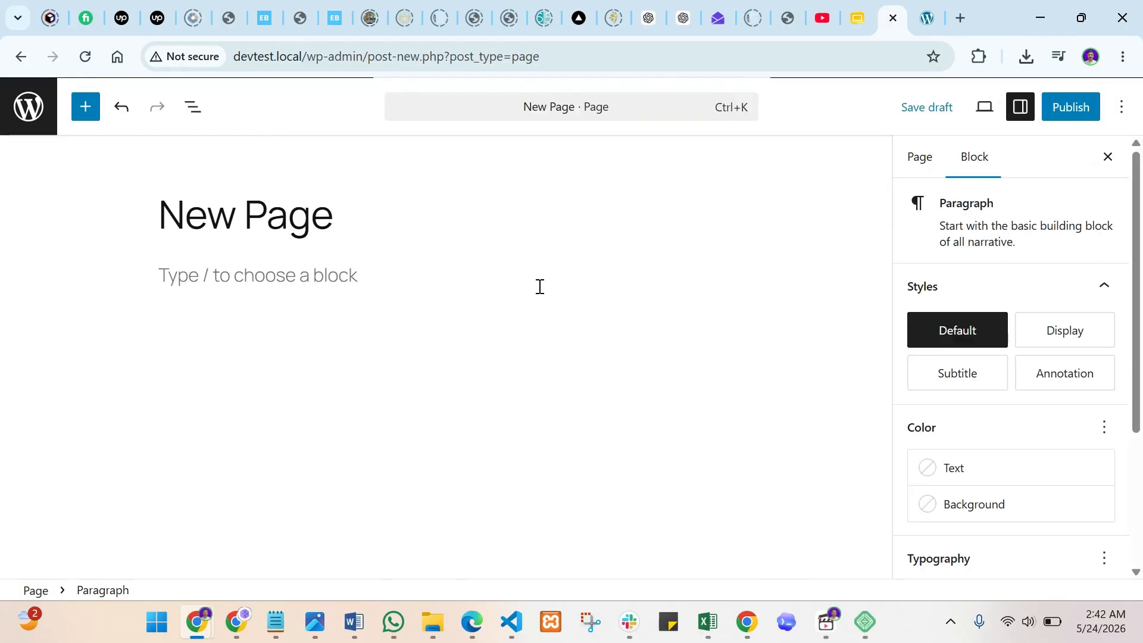
pyautogui.write('h')
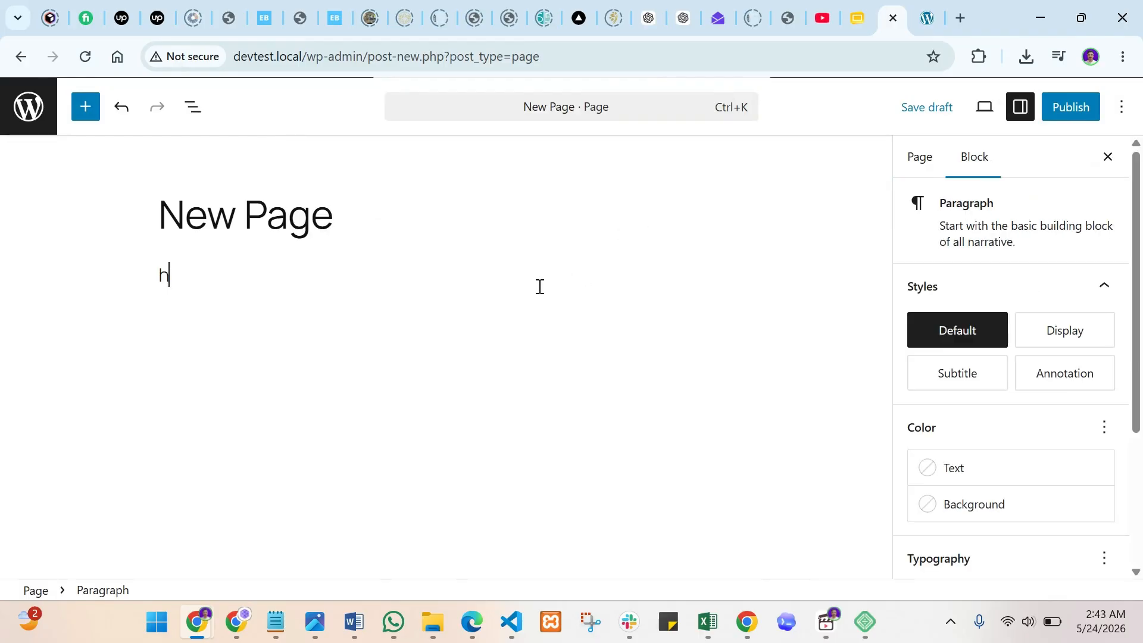
pyautogui.write('ello this is tea')
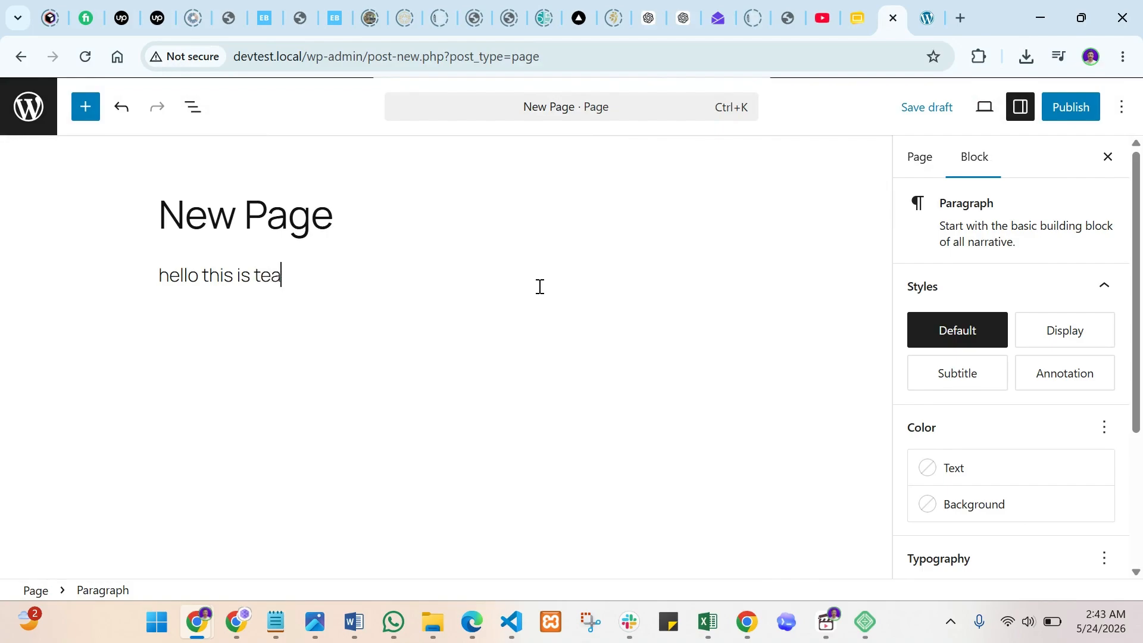
pyautogui.press('BackSpace')
pyautogui.write('sting page')
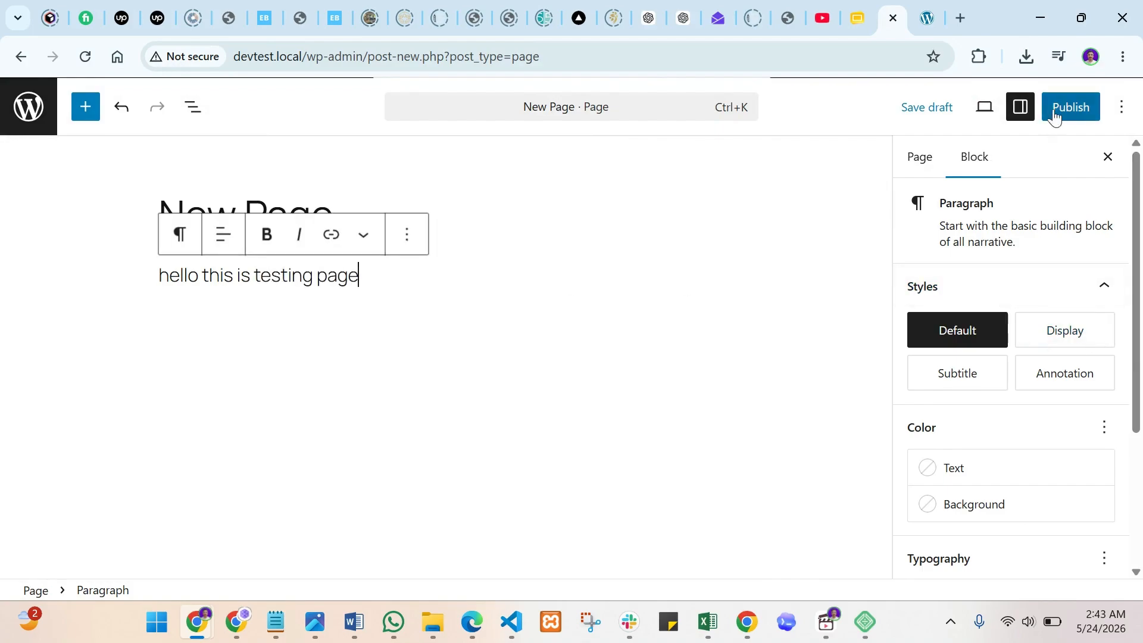
# - Publish New Page and open it live
pyautogui.click(1073, 113)
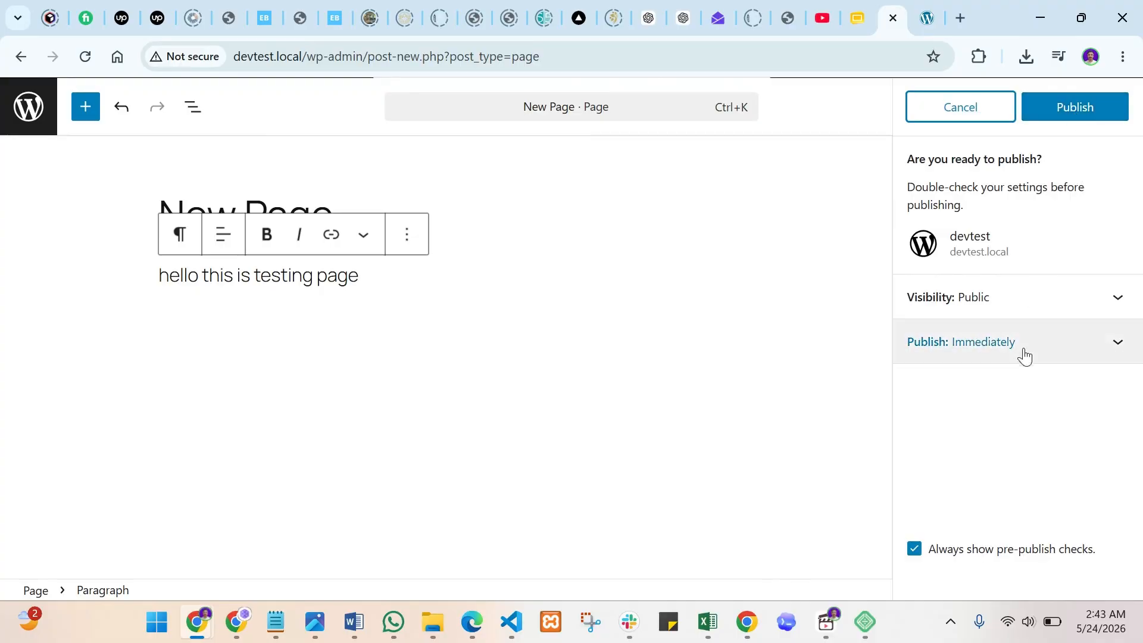
pyautogui.click(1076, 108)
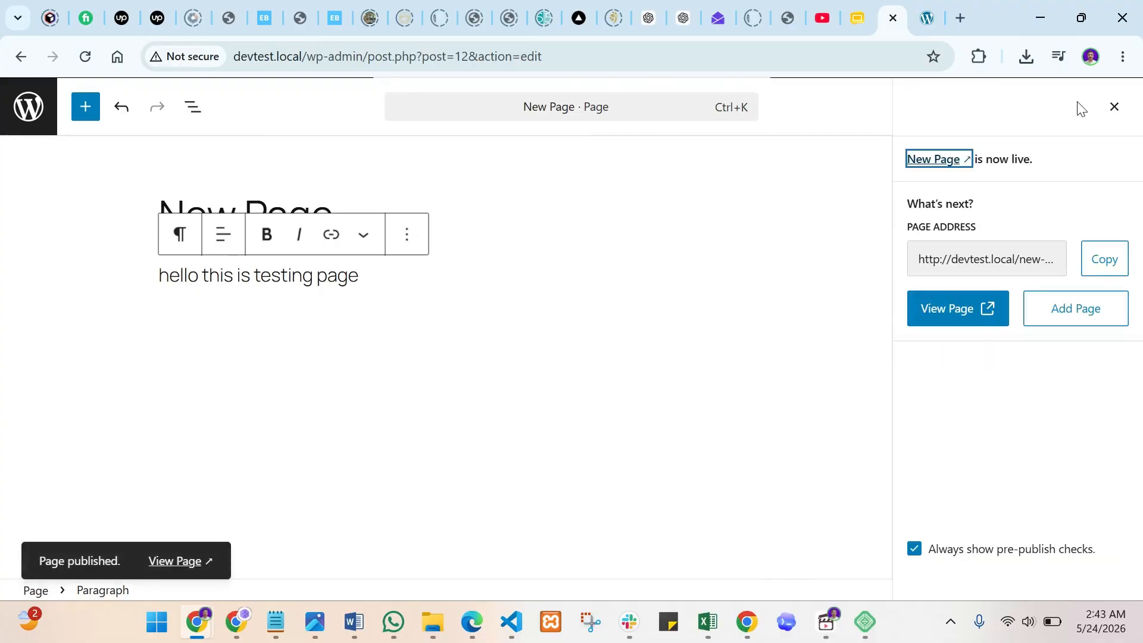
pyautogui.click(179, 560)
# - Inspect the live New Page, selecting and deselecting its title and paragraph
pyautogui.click(930, 18)
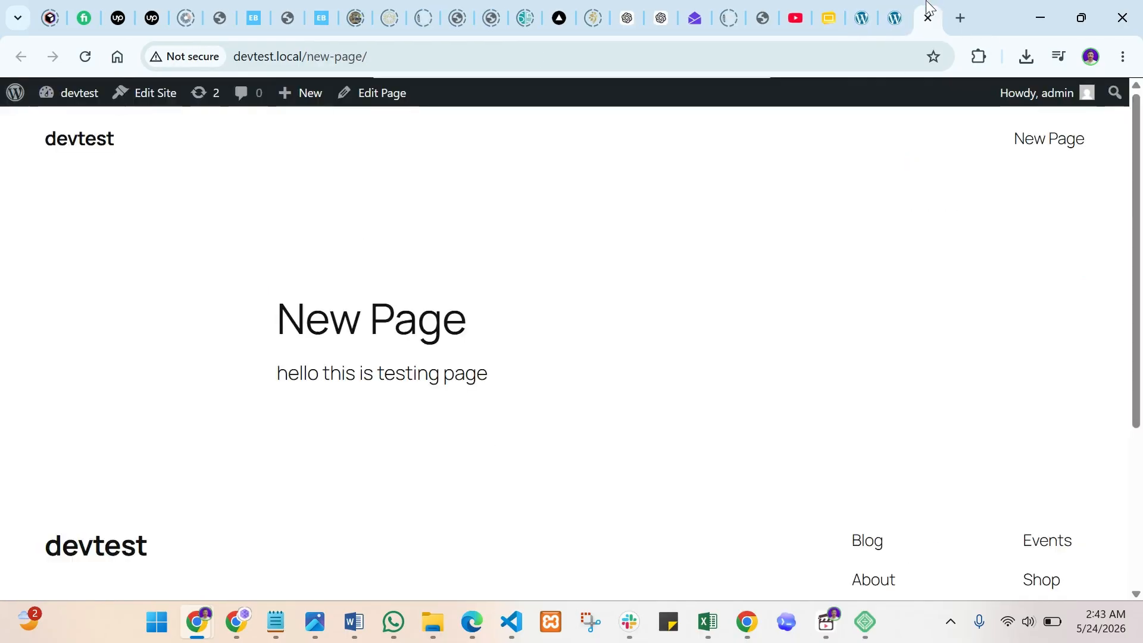
pyautogui.scroll(-5, 506, 304)
pyautogui.scroll(5, 523, 298)
pyautogui.moveTo(525, 376); pyautogui.dragTo(274, 318)
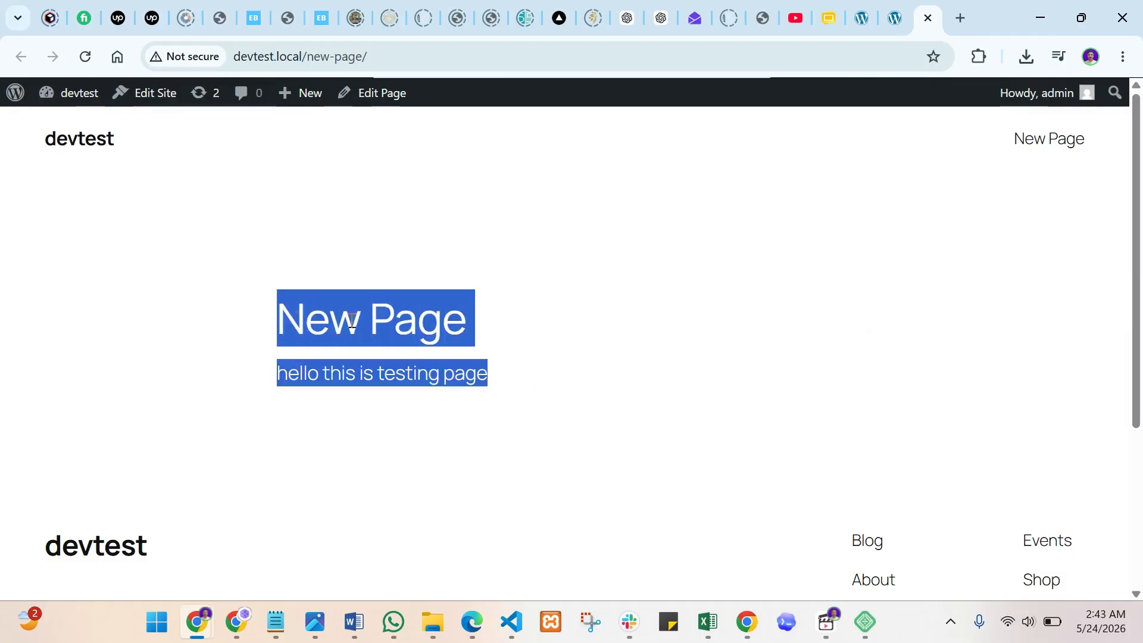
pyautogui.click(551, 360)
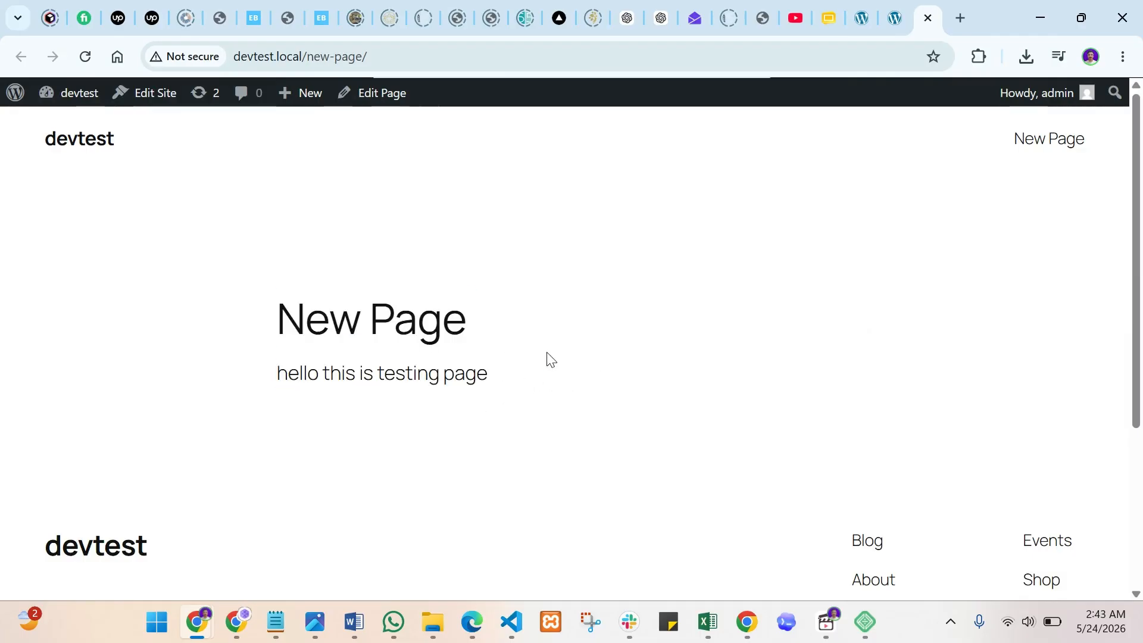
# - Scroll through the live First Post, then the live New Page again for comparison
pyautogui.click(893, 17)
pyautogui.scroll(-8, 457, 480)
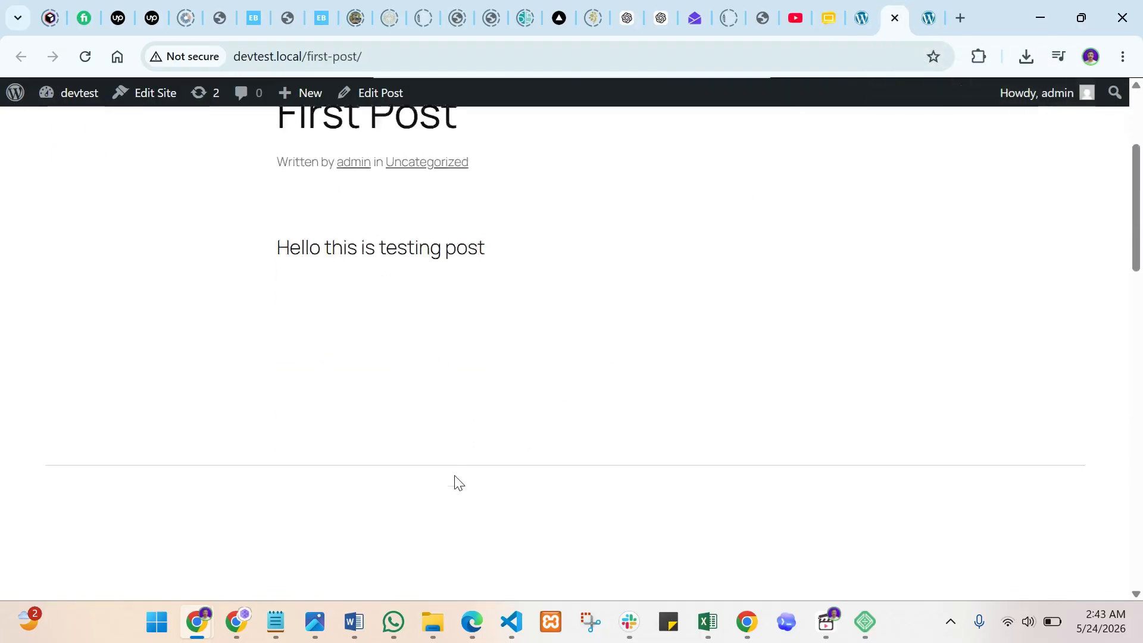
pyautogui.scroll(8, 470, 448)
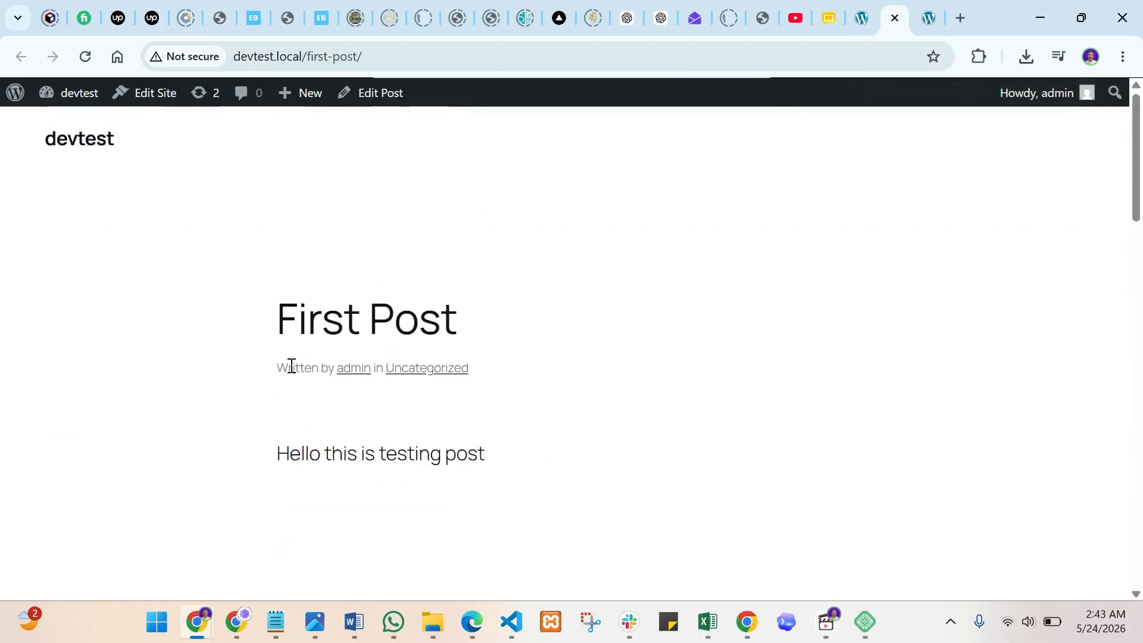
pyautogui.scroll(-8, 534, 439)
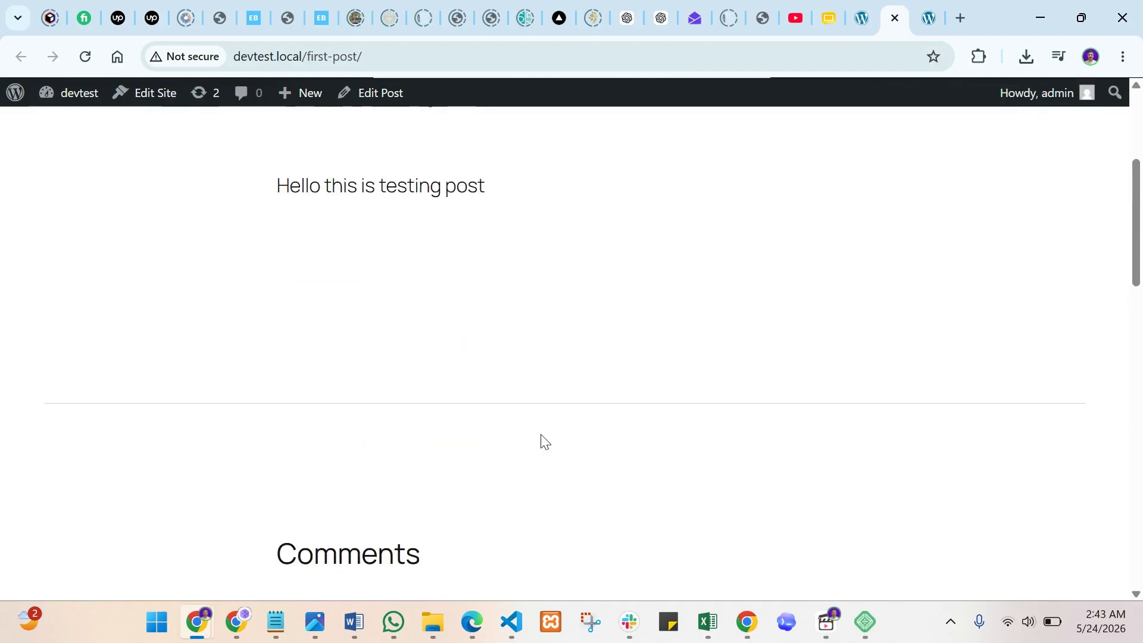
pyautogui.scroll(-7, 465, 511)
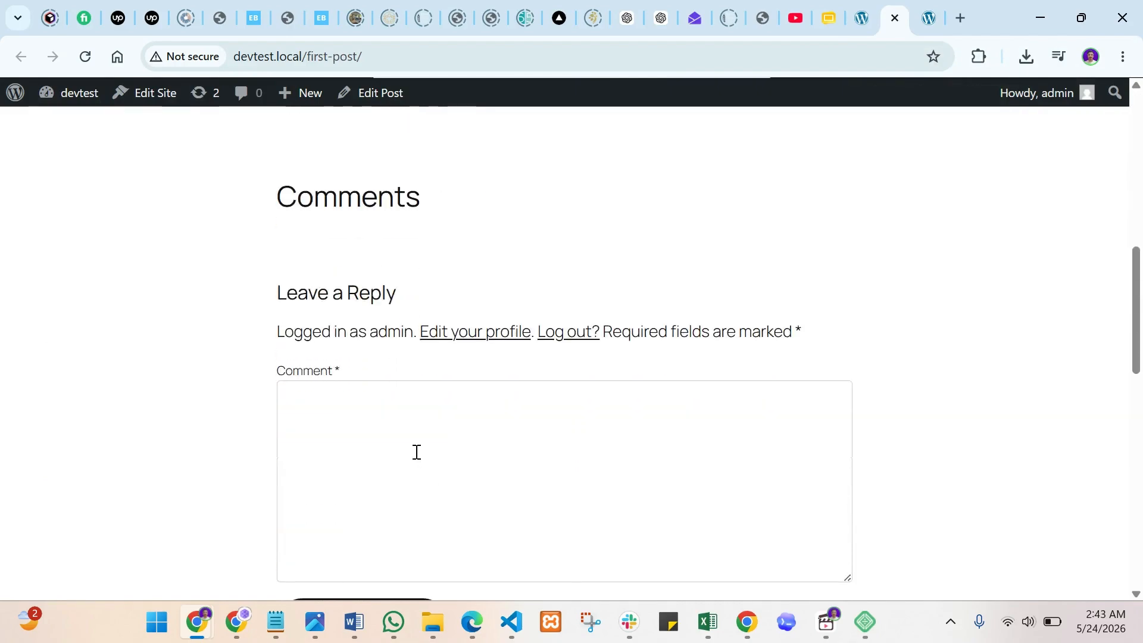
pyautogui.scroll(4, 413, 454)
pyautogui.scroll(10, 449, 470)
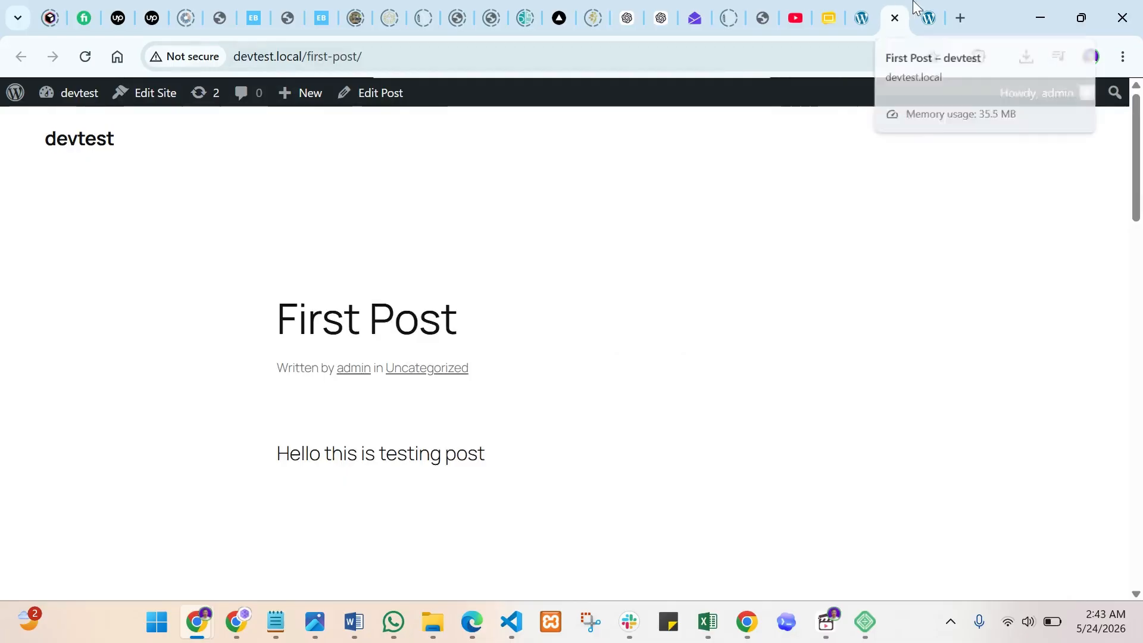
pyautogui.click(924, 17)
pyautogui.scroll(-4, 640, 357)
pyautogui.scroll(4, 640, 358)
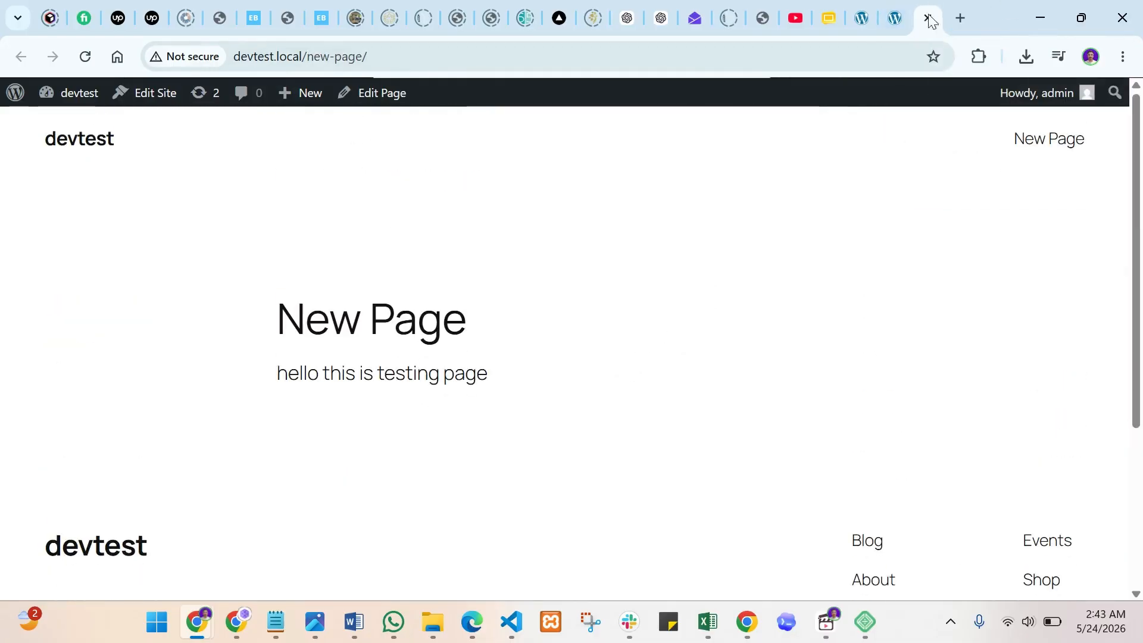
# - Recheck First Post and New Page live once more, then return to the New Page editor
pyautogui.click(896, 17)
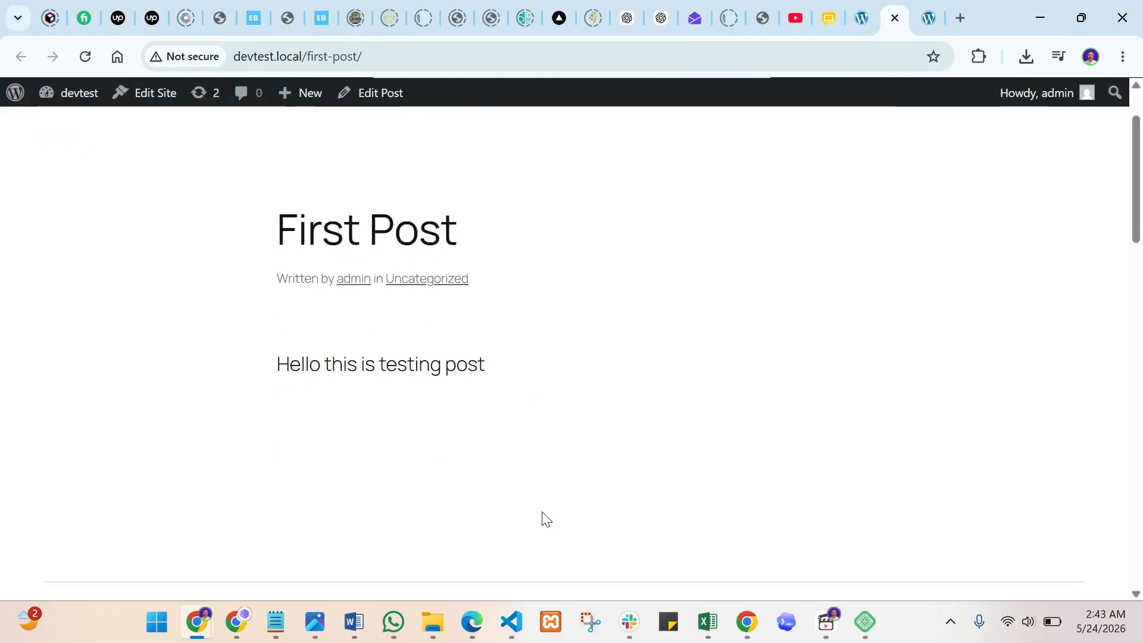
pyautogui.scroll(-10, 523, 453)
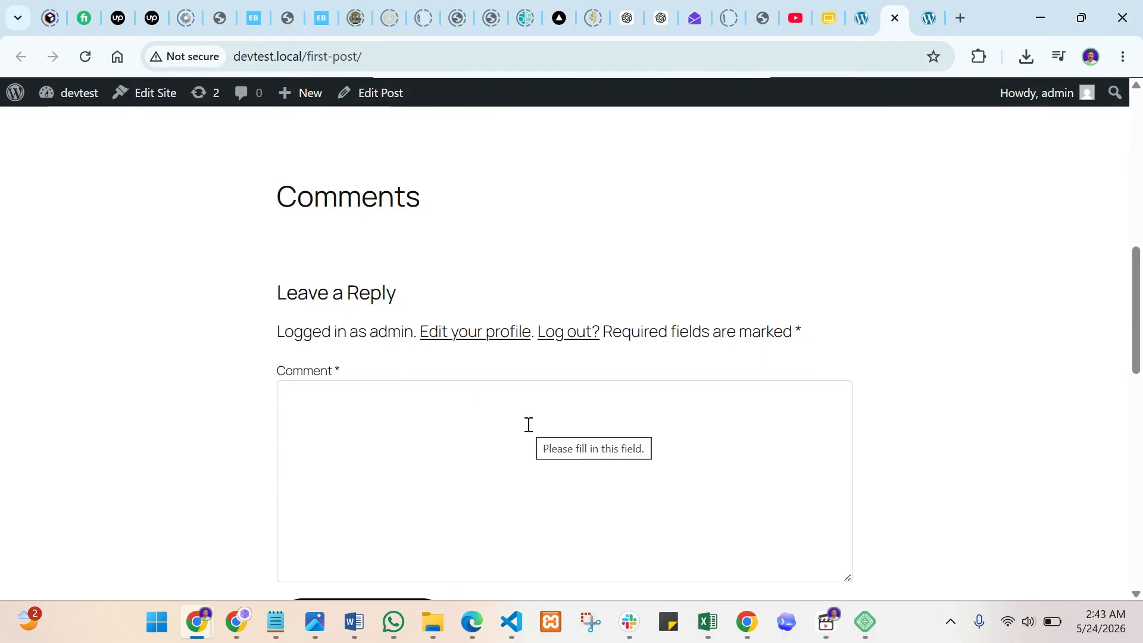
pyautogui.scroll(-4, 527, 425)
pyautogui.scroll(8, 526, 425)
pyautogui.scroll(10, 527, 424)
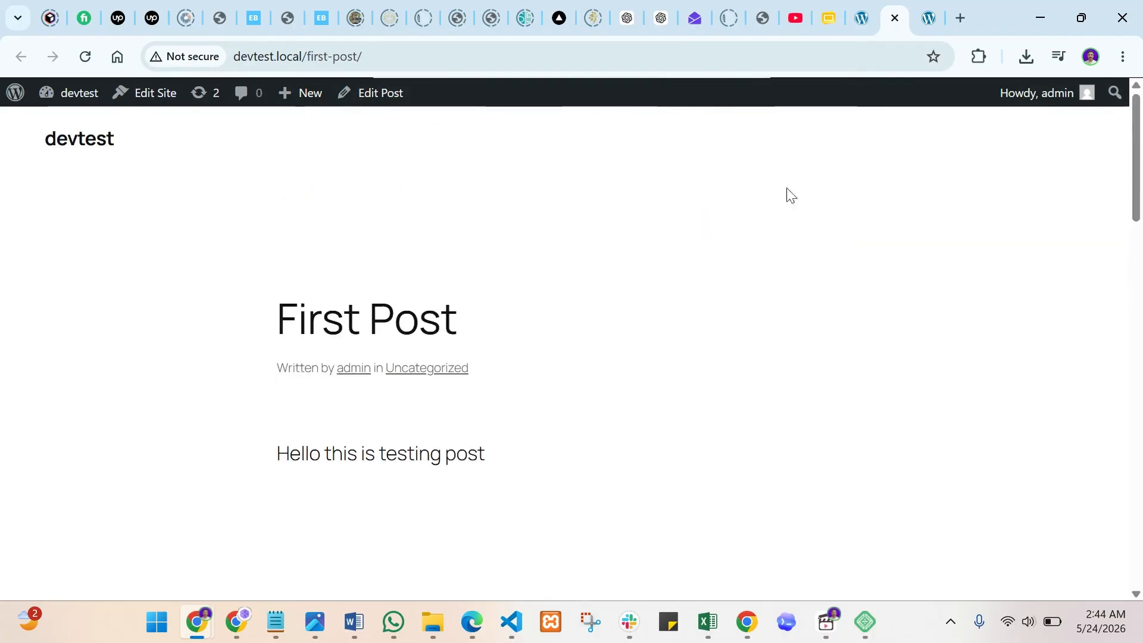
pyautogui.hotkey('ctrl', 'Tab')
pyautogui.scroll(-4, 637, 300)
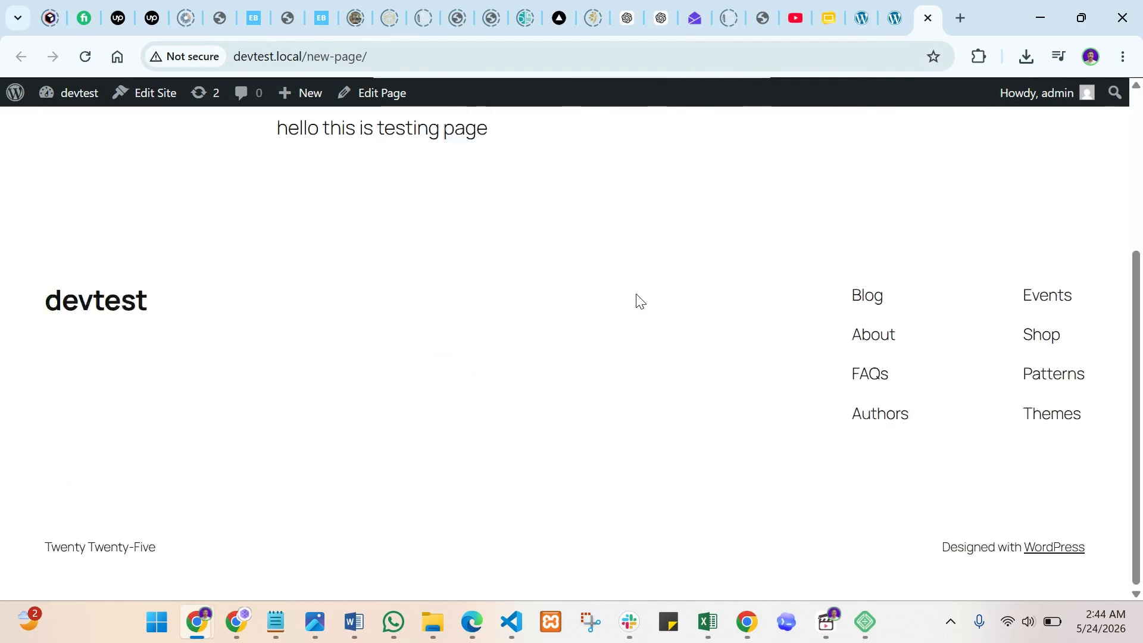
pyautogui.scroll(4, 635, 300)
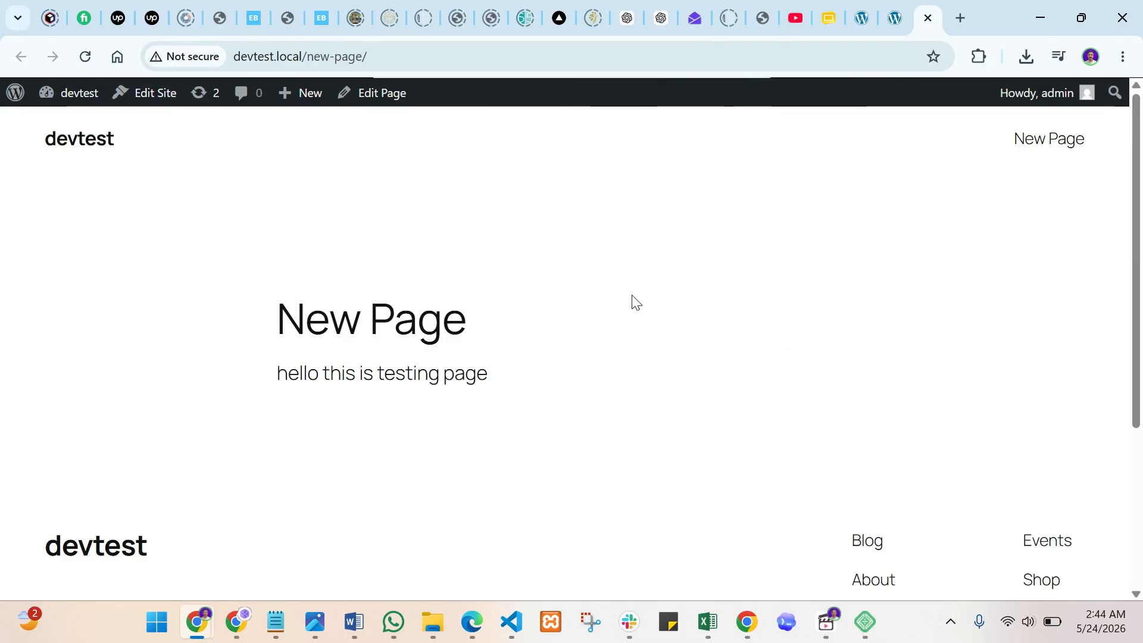
pyautogui.click(892, 4)
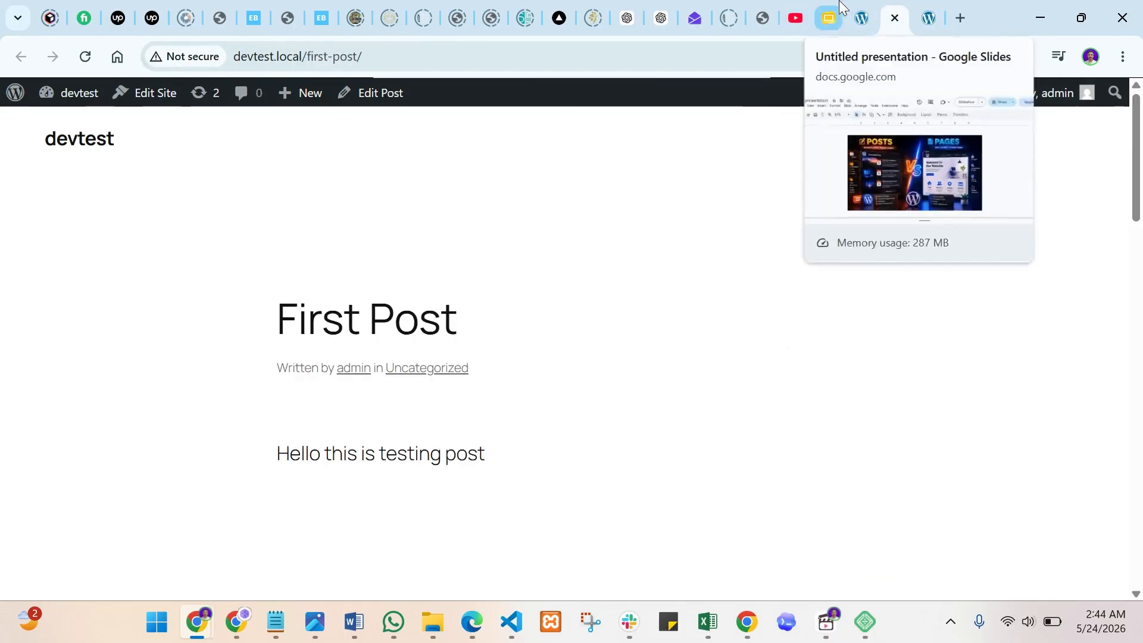
pyautogui.click(862, 7)
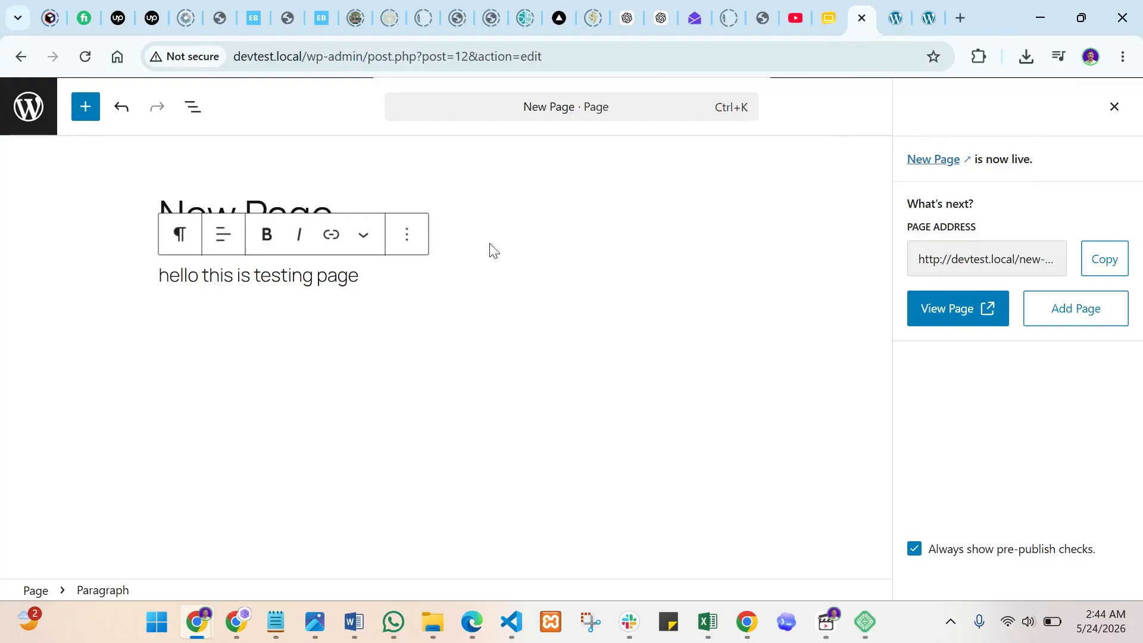
# - Exit the page editor to the Pages list, showing New Page published and Privacy Policy as draft
pyautogui.click(28, 106)
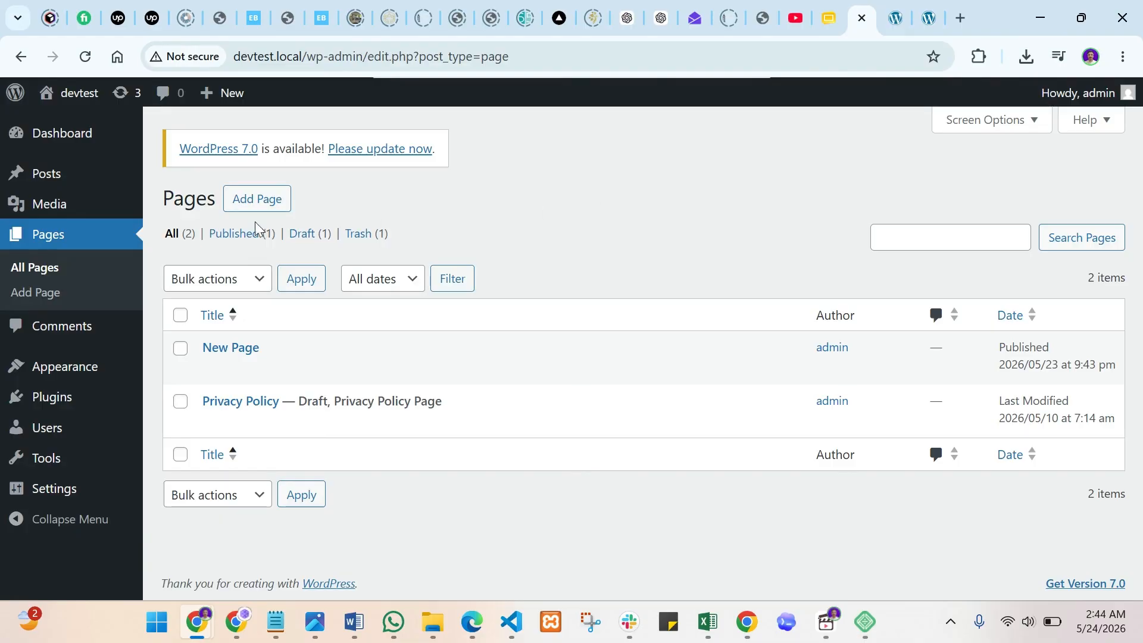
pyautogui.moveTo(111, 186)
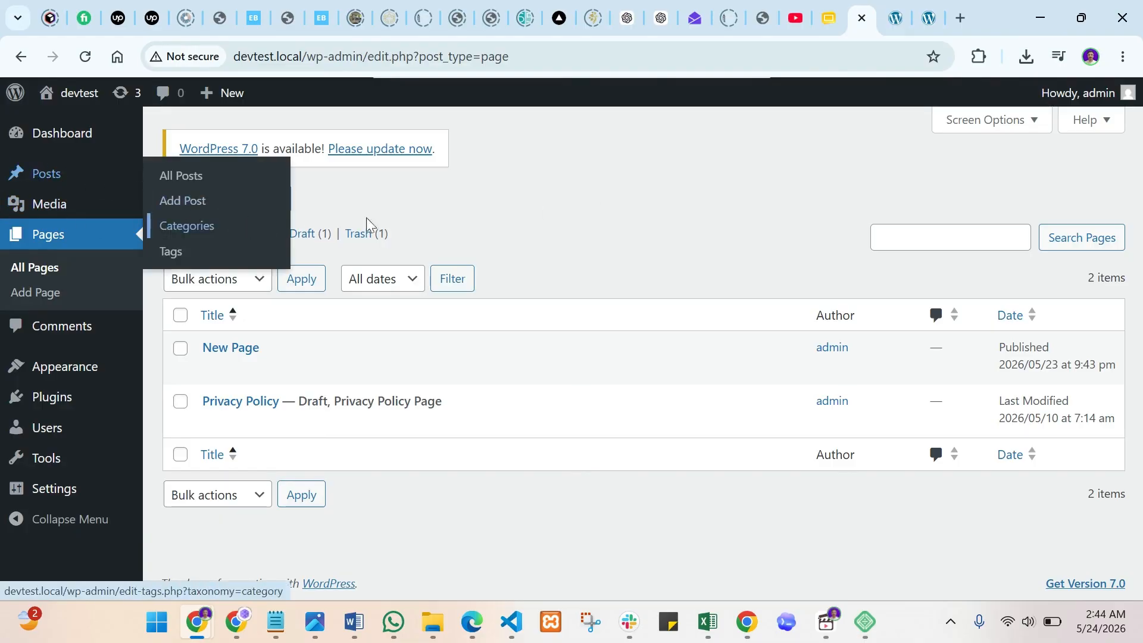